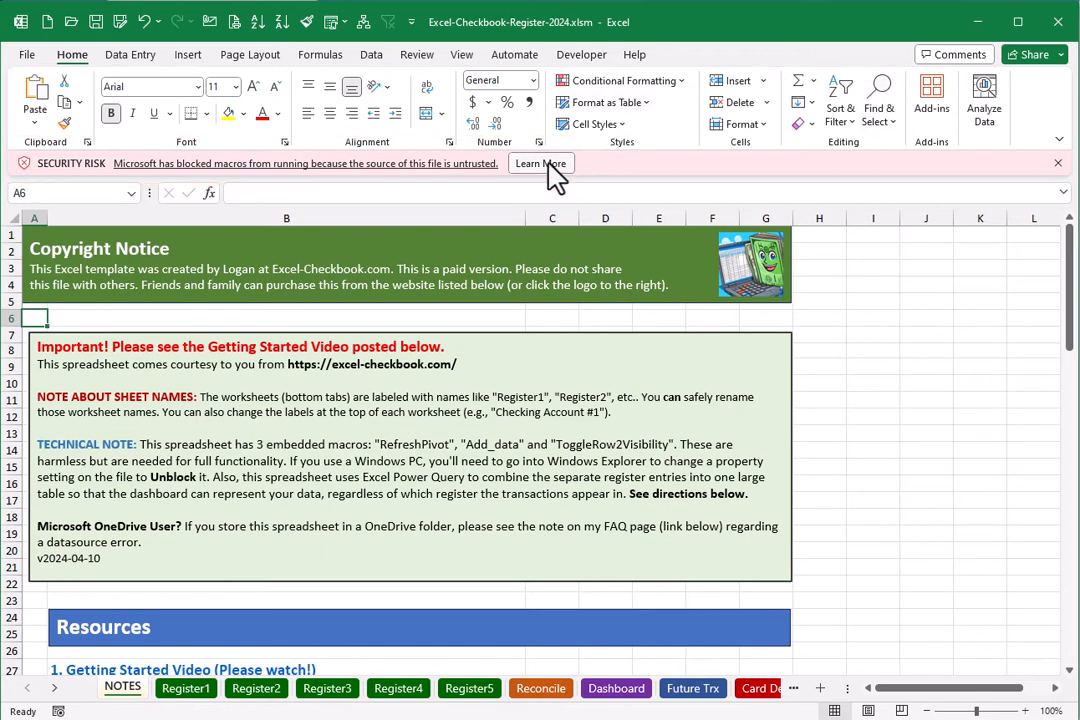
# Step: Close the Excel-Checkbook-Register-2024.xlsm workbook without saving the changes
pyautogui.click(27, 55)
pyautogui.click(40, 480)
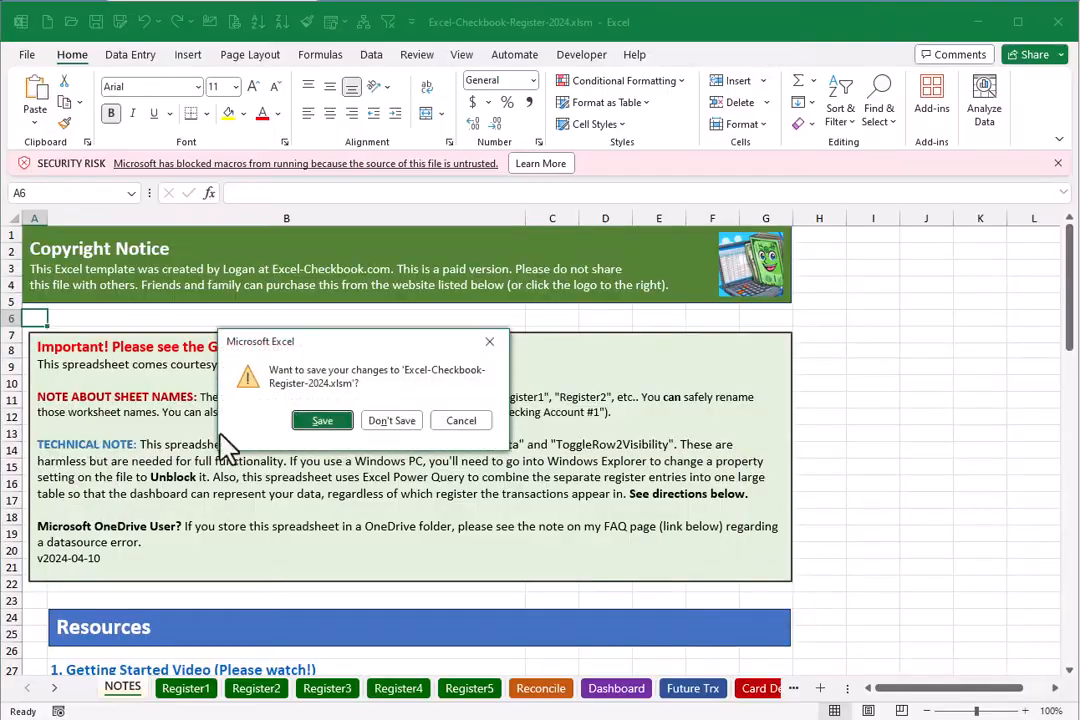
pyautogui.click(398, 424)
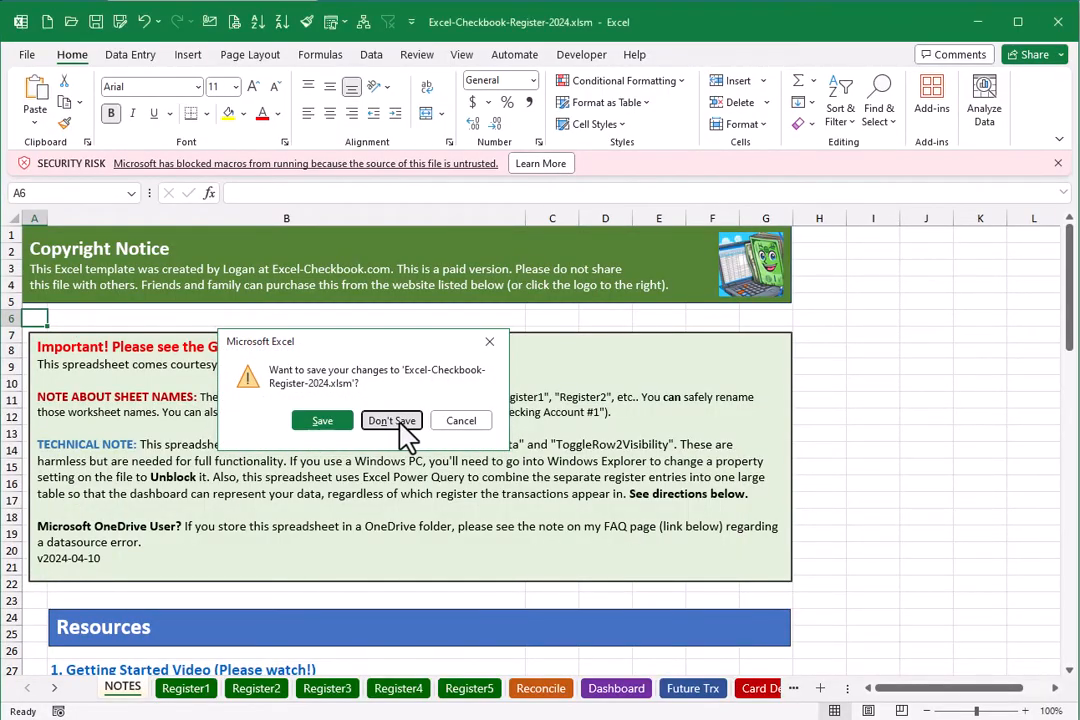
pyautogui.click(487, 415)
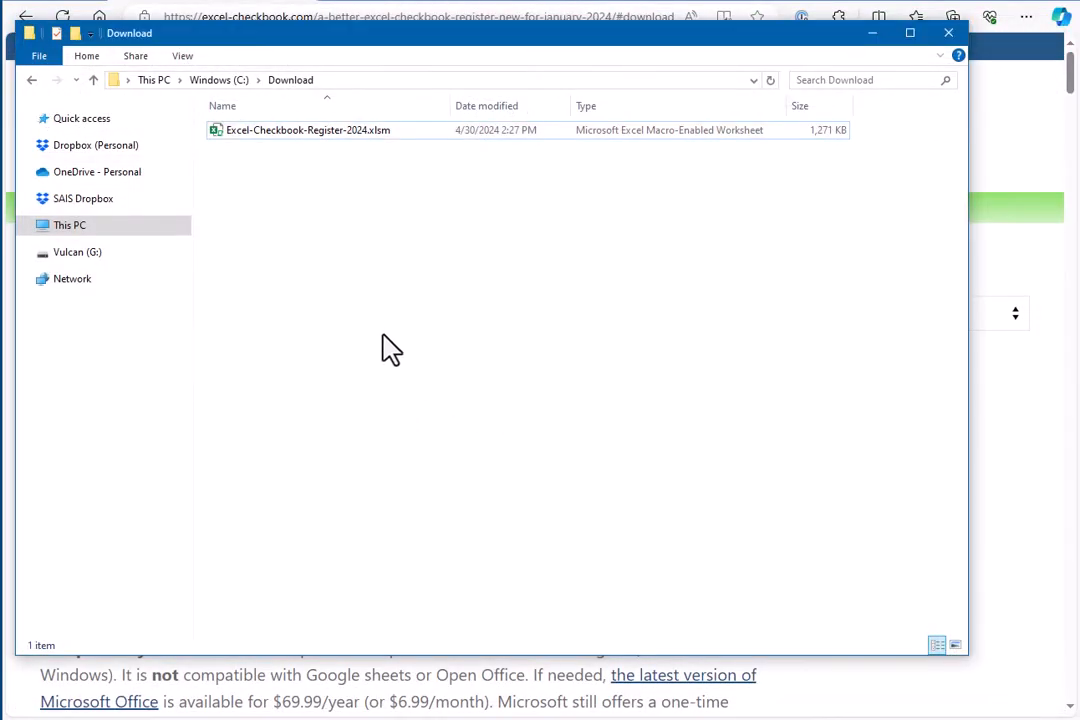
# Step: Unblock the downloaded Excel-Checkbook-Register-2024.xlsm file in its file properties
pyautogui.click(335, 137)
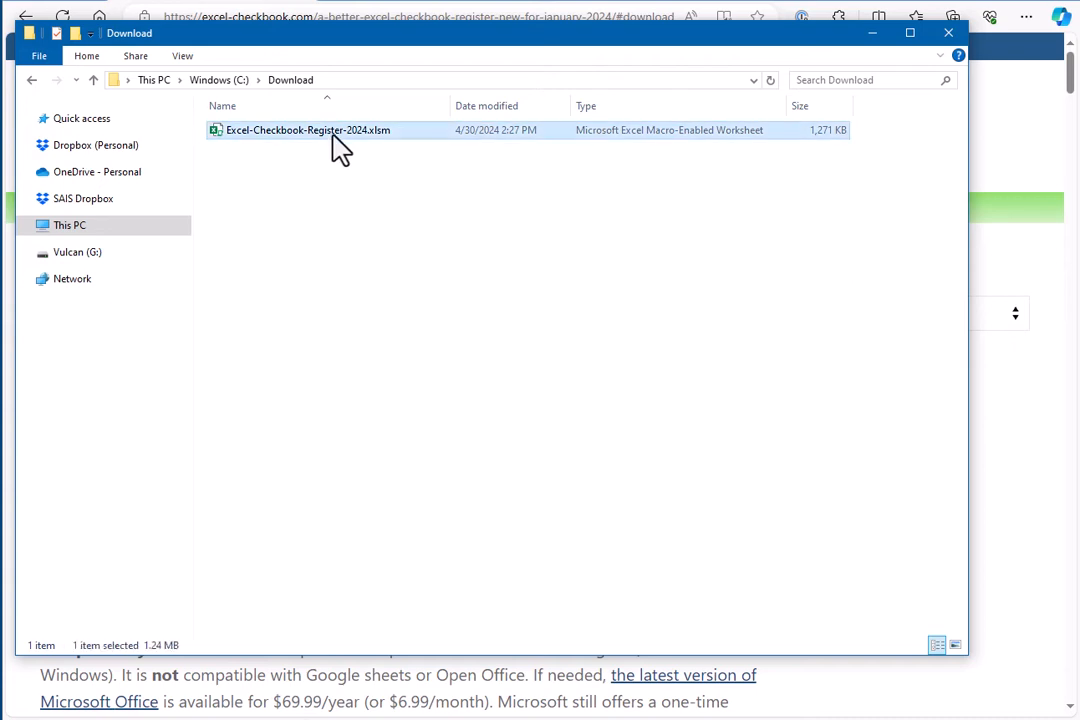
pyautogui.rightClick(335, 138)
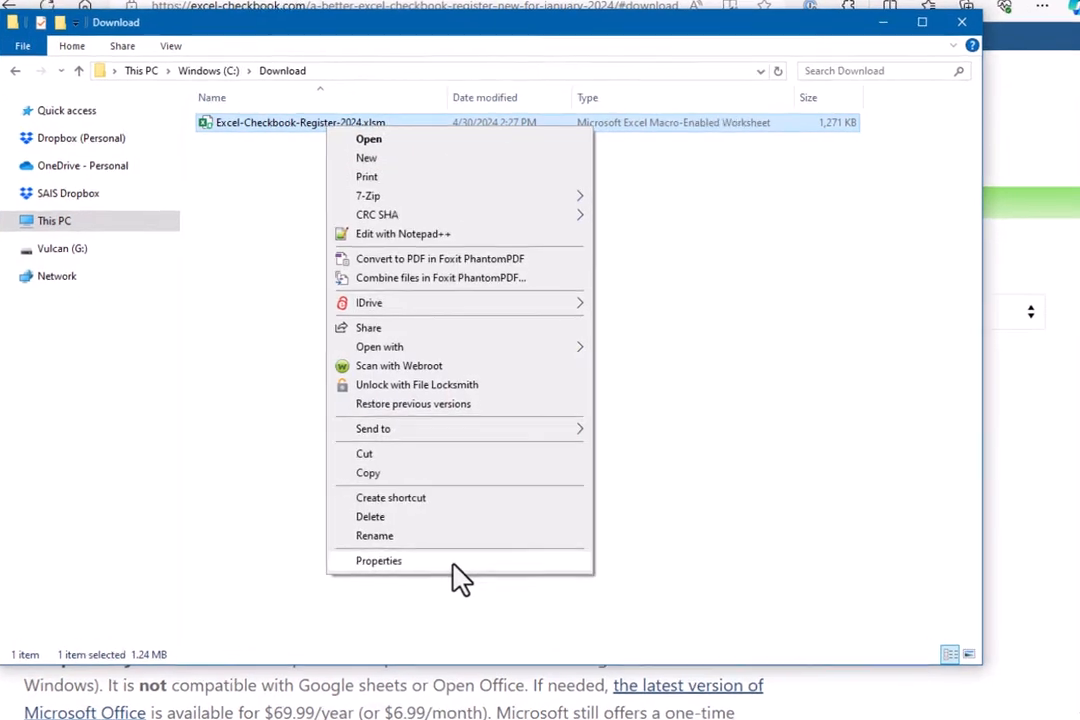
pyautogui.click(455, 556)
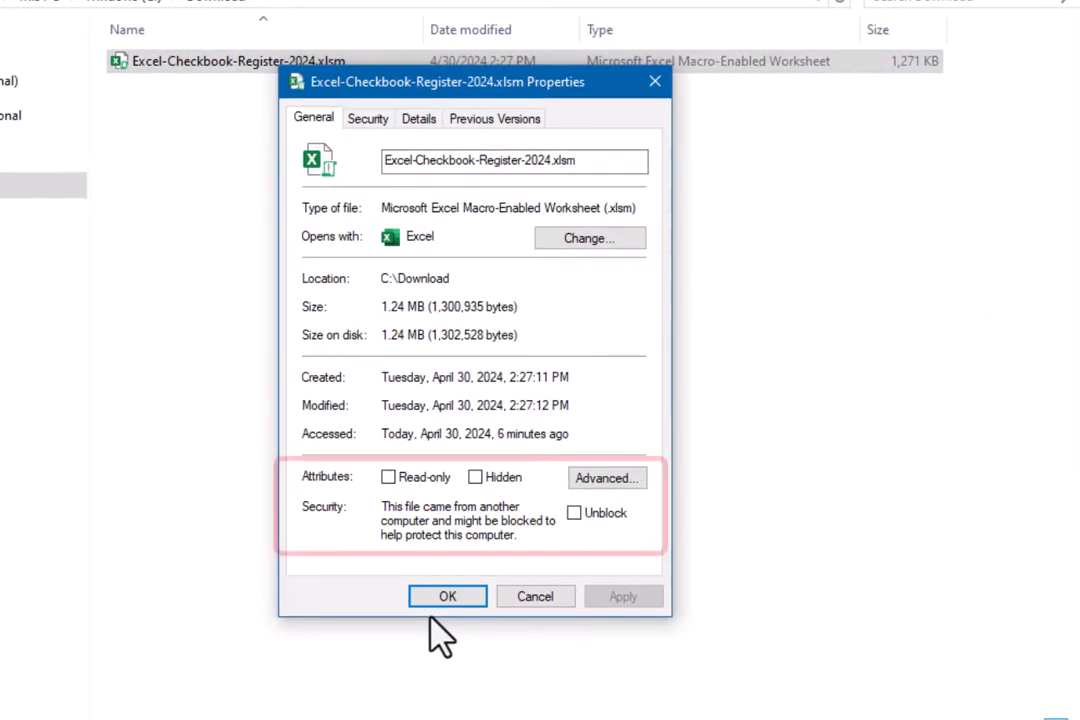
pyautogui.click(574, 513)
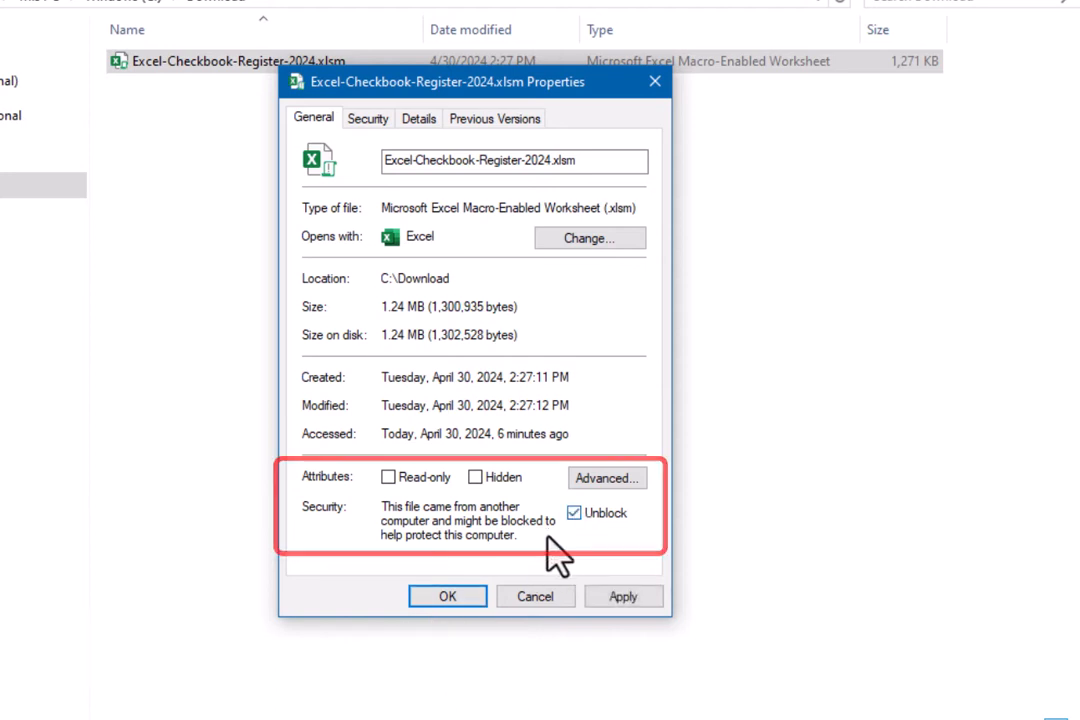
pyautogui.click(458, 597)
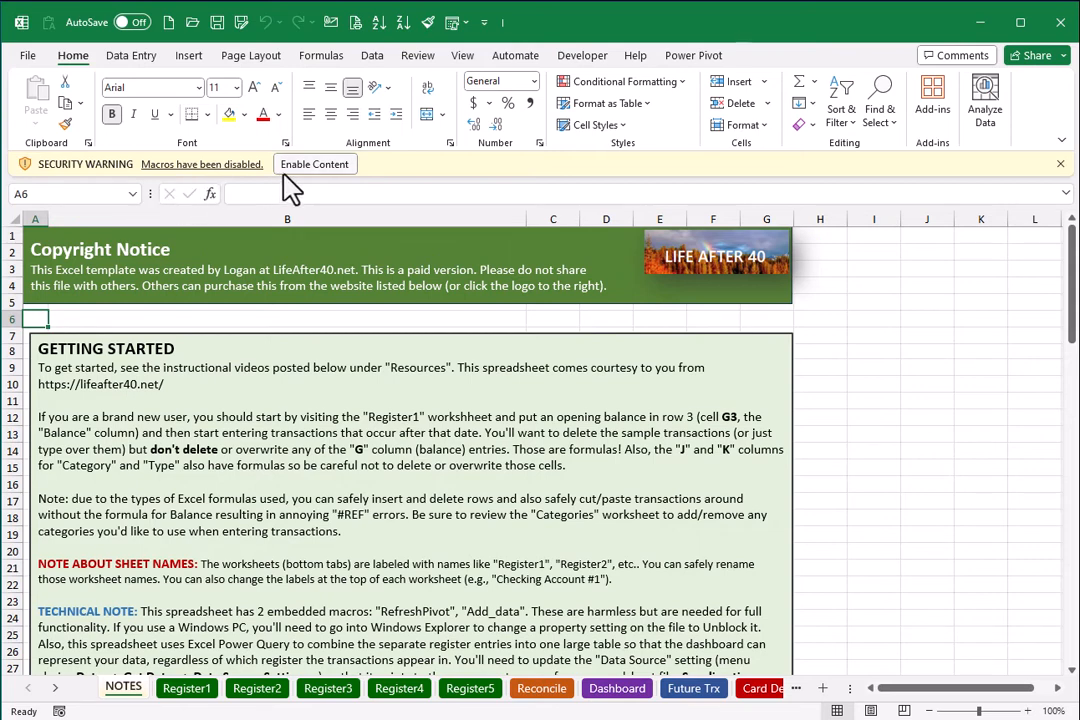
# Step: Enable the workbook's macros and save it as a macro-enabled workbook named My Checkbook in the Download folder
pyautogui.click(314, 166)
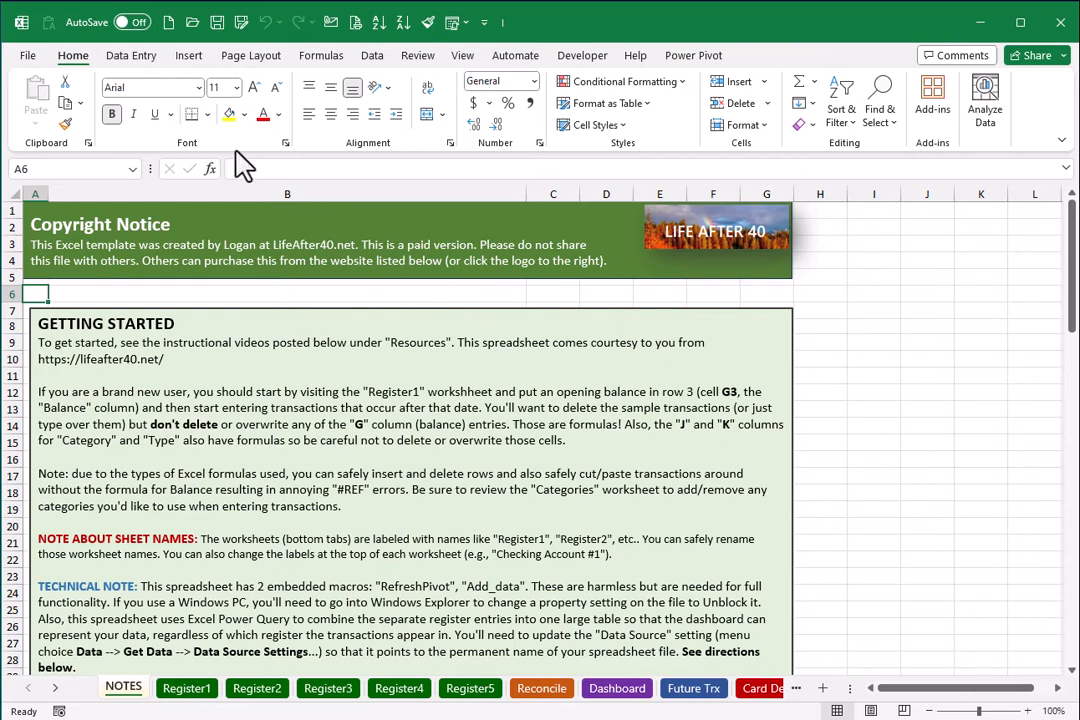
pyautogui.click(34, 57)
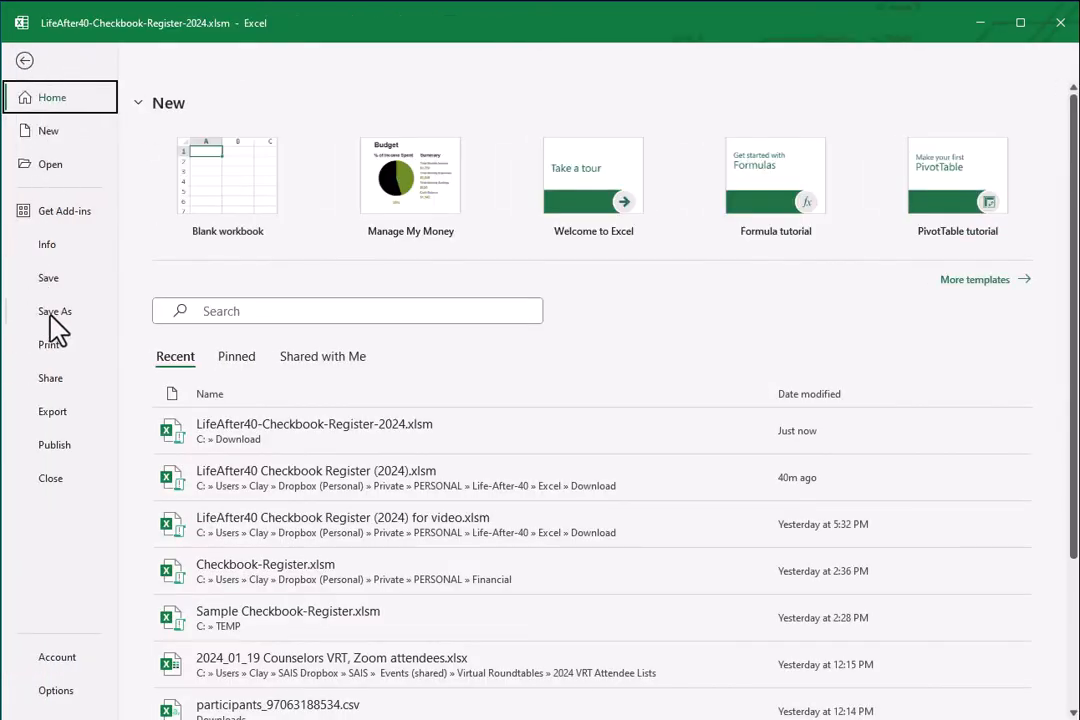
pyautogui.click(57, 318)
pyautogui.click(675, 130)
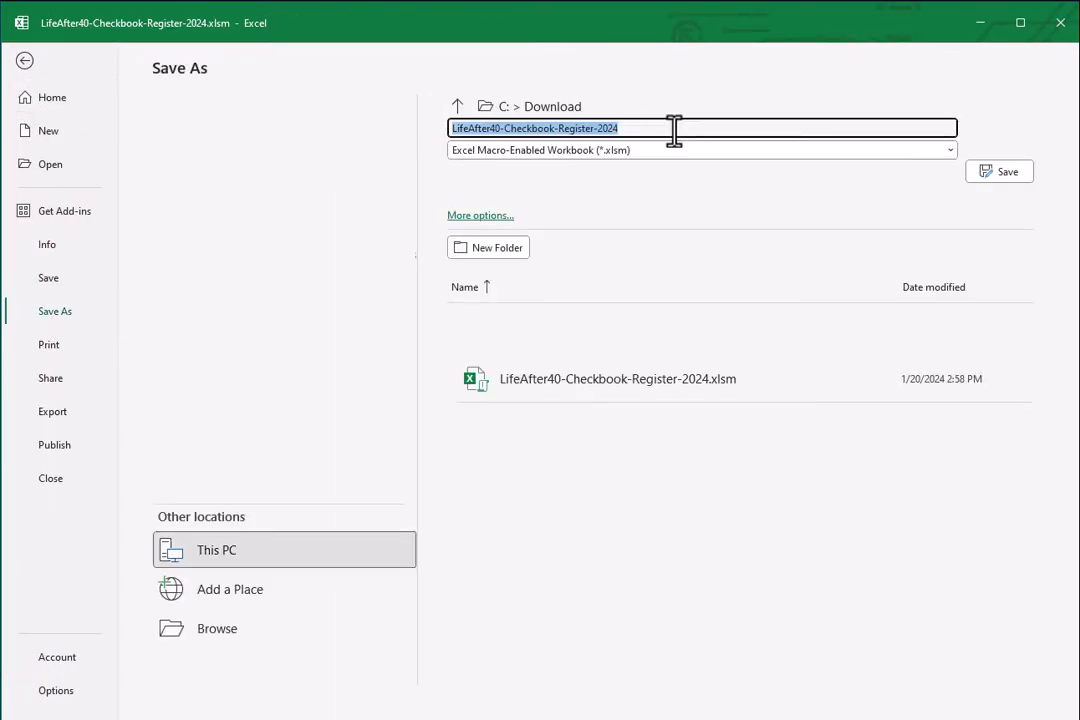
pyautogui.write('My Checkbook')
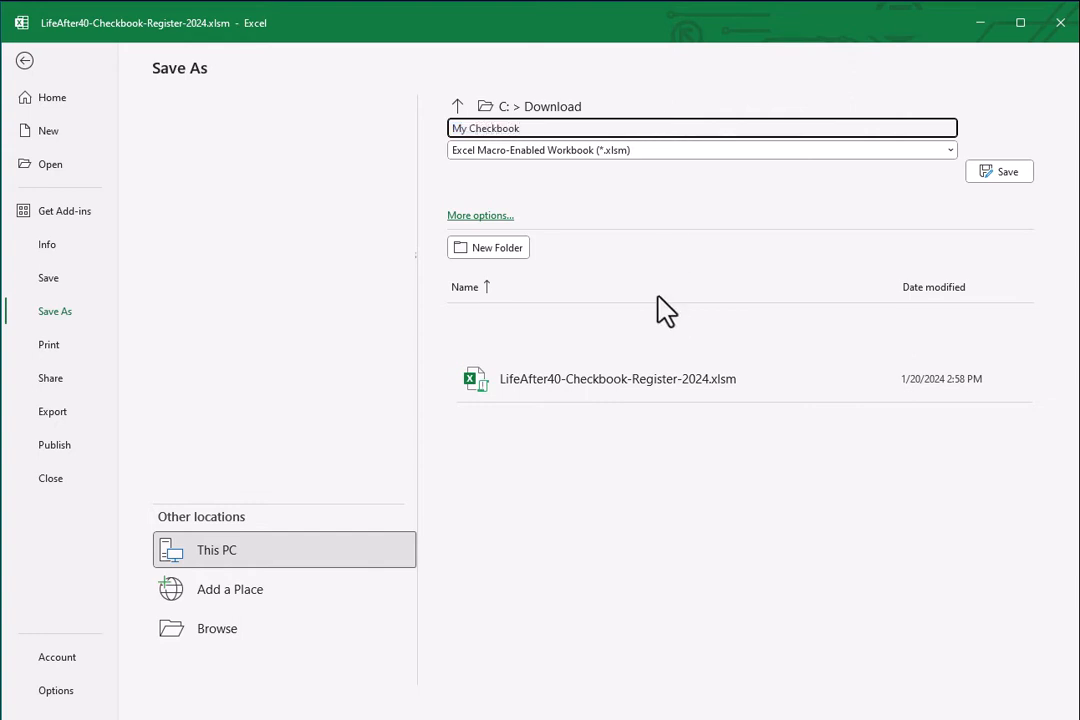
pyautogui.click(1005, 175)
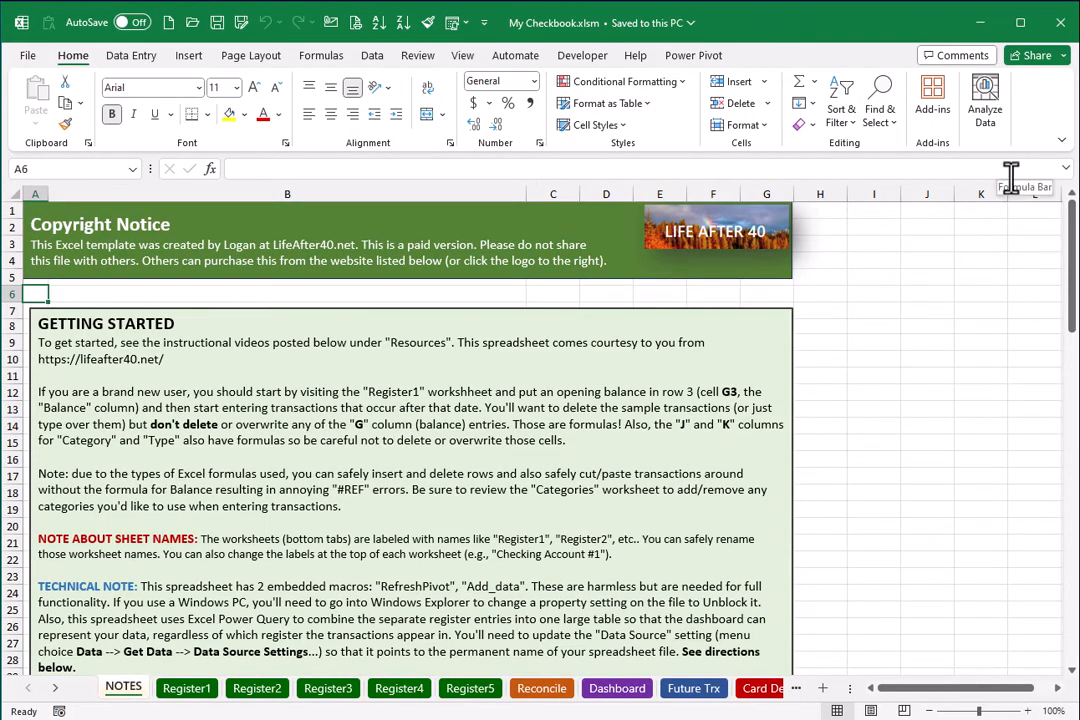
# Step: On the Register1 sheet, clear the sample transactions from Date through Deposit in A6:F28, leaving the Balance formulas intact
pyautogui.click(184, 690)
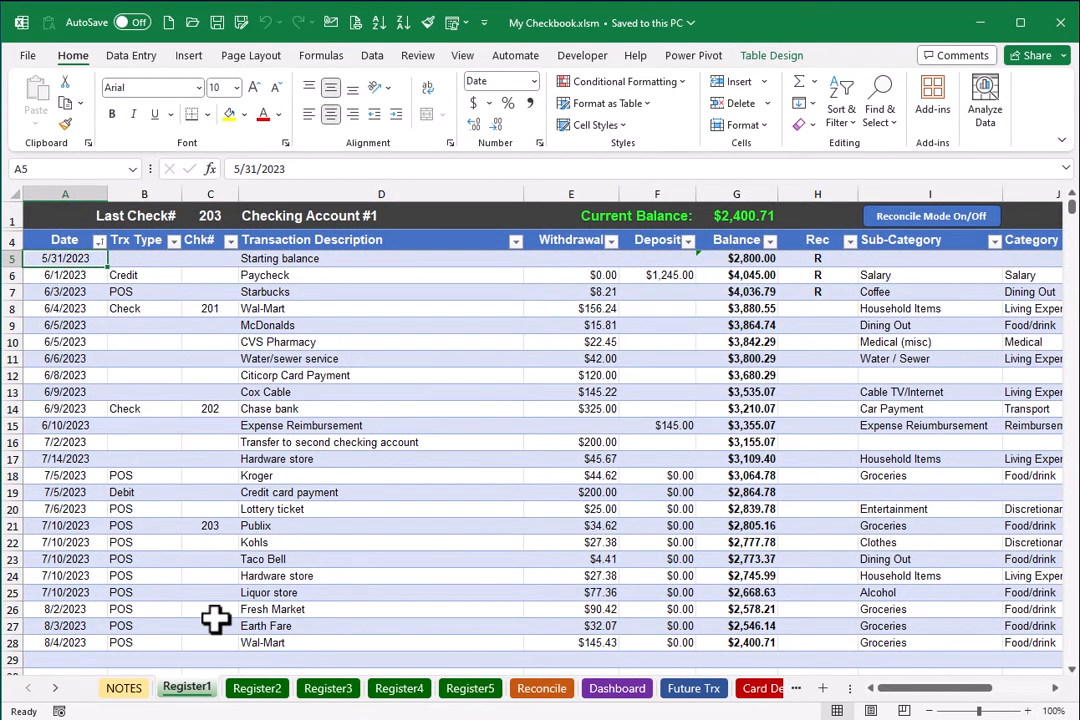
pyautogui.click(738, 446)
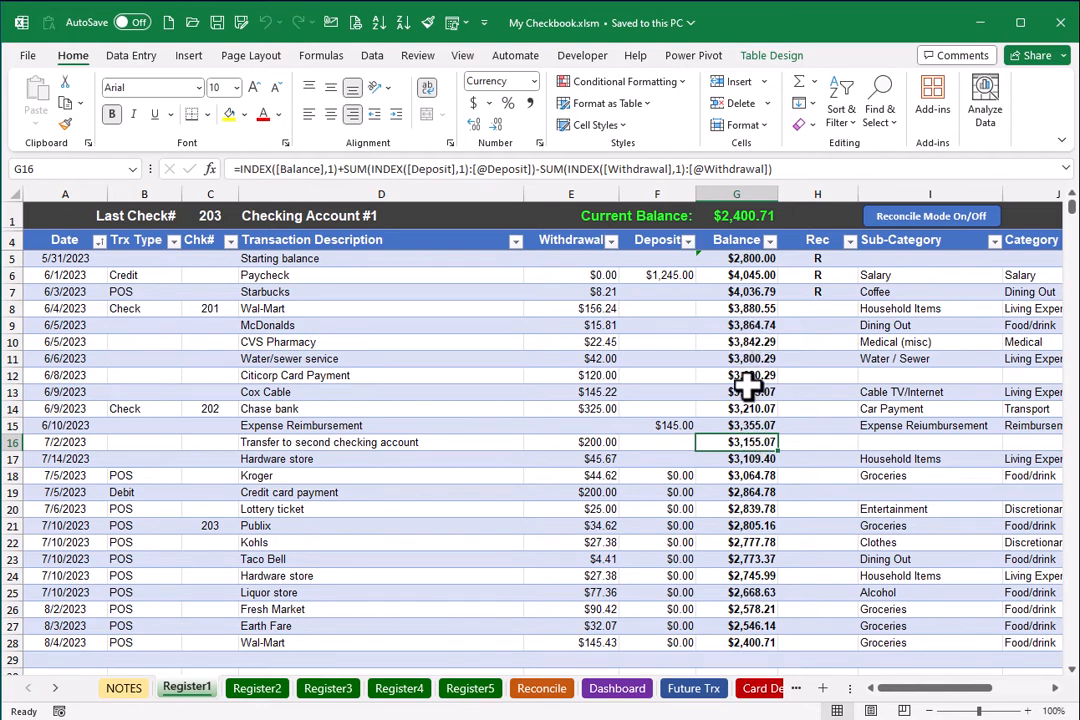
pyautogui.click(62, 276)
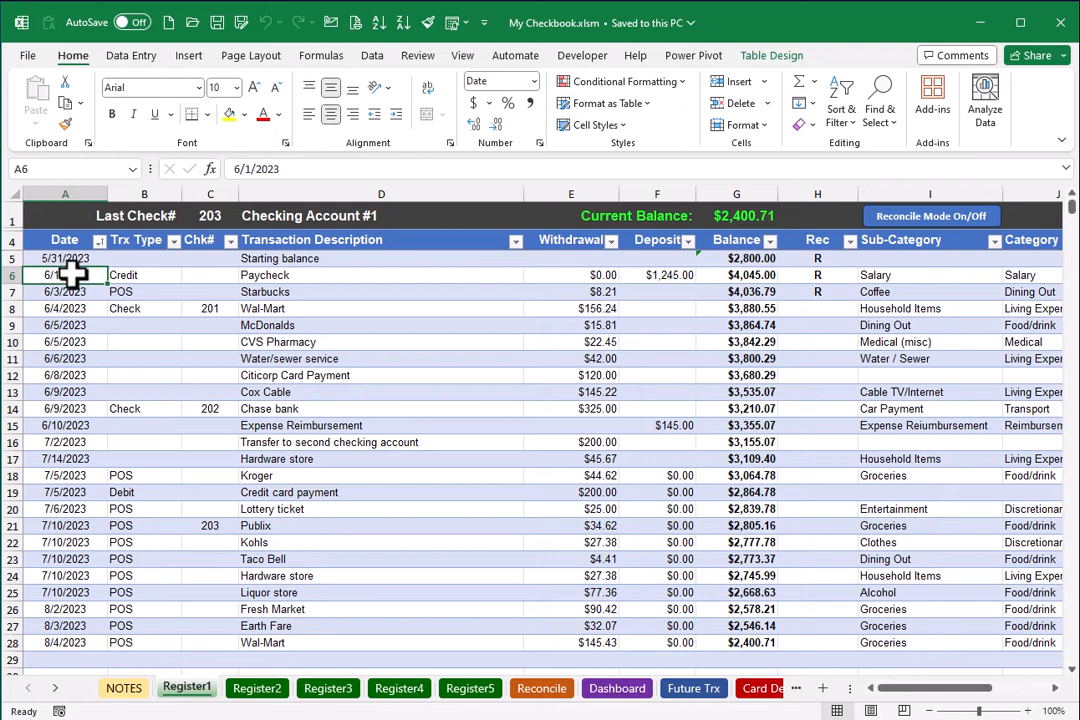
pyautogui.moveTo(75, 274); pyautogui.dragTo(648, 648)
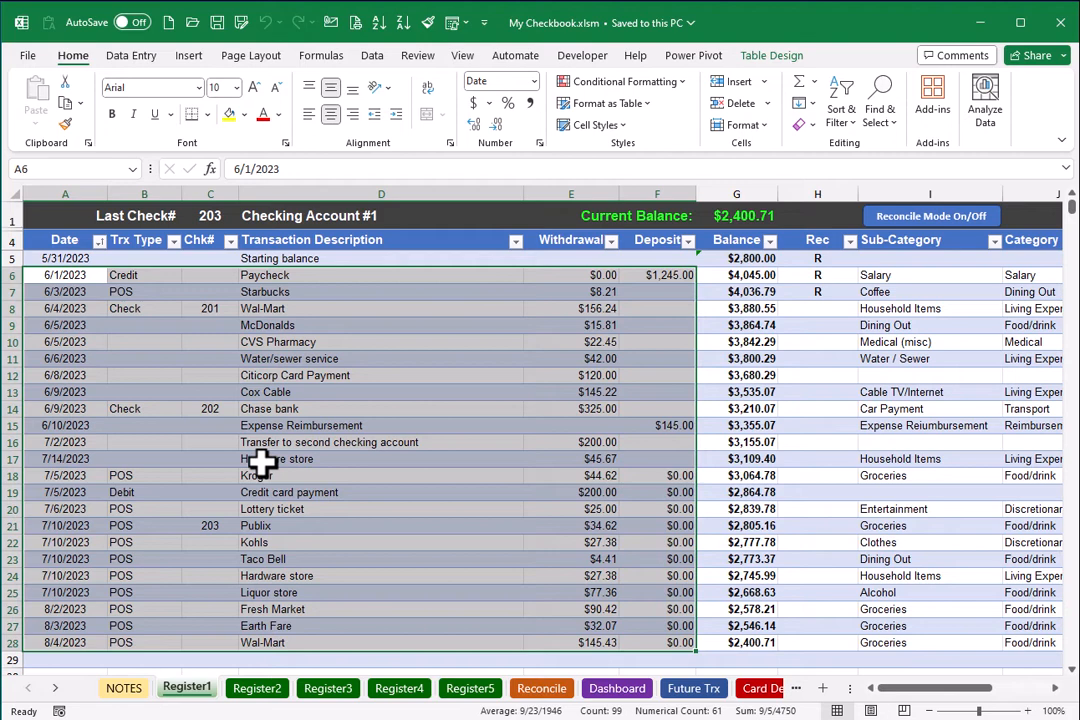
pyautogui.press('Delete')
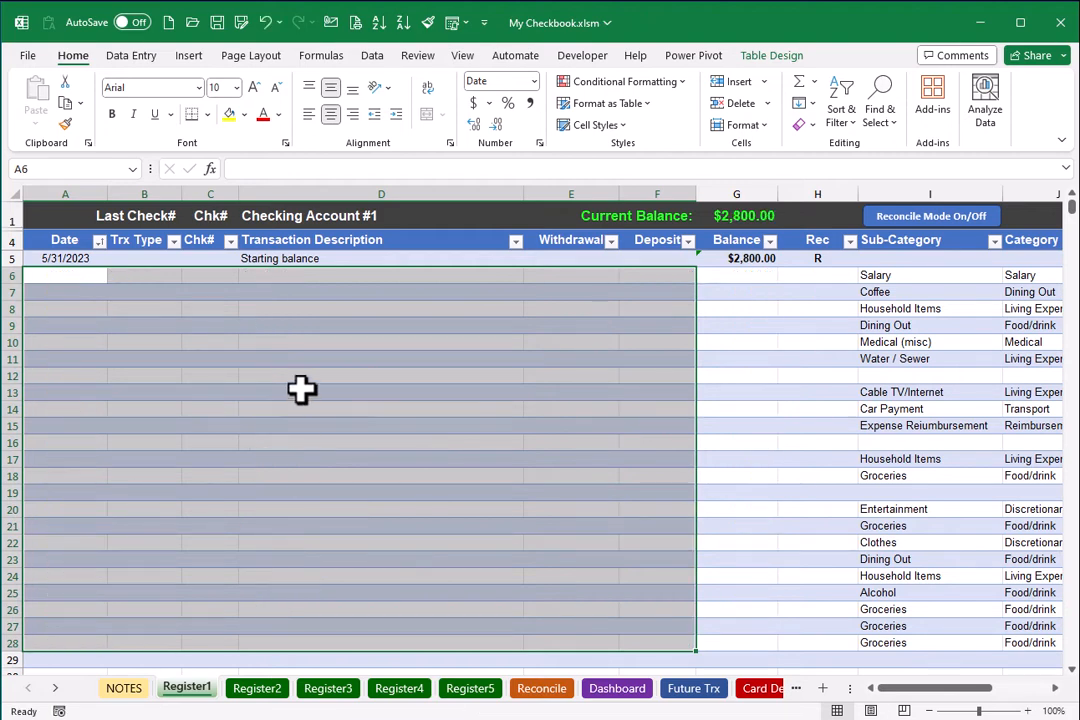
pyautogui.click(296, 340)
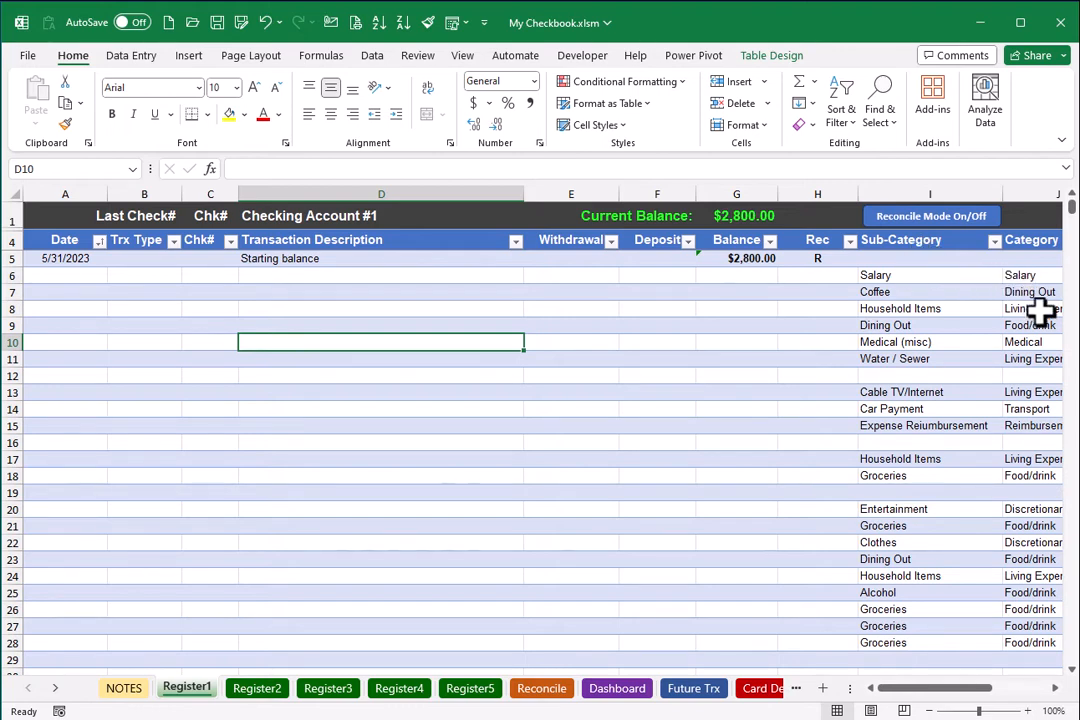
# Step: Clear the sample Sub-Category entries in I6:I28
pyautogui.moveTo(960, 690)
pyautogui.mouseDown()
pyautogui.moveTo(1005, 699)
pyautogui.moveTo(960, 699)
pyautogui.mouseUp()
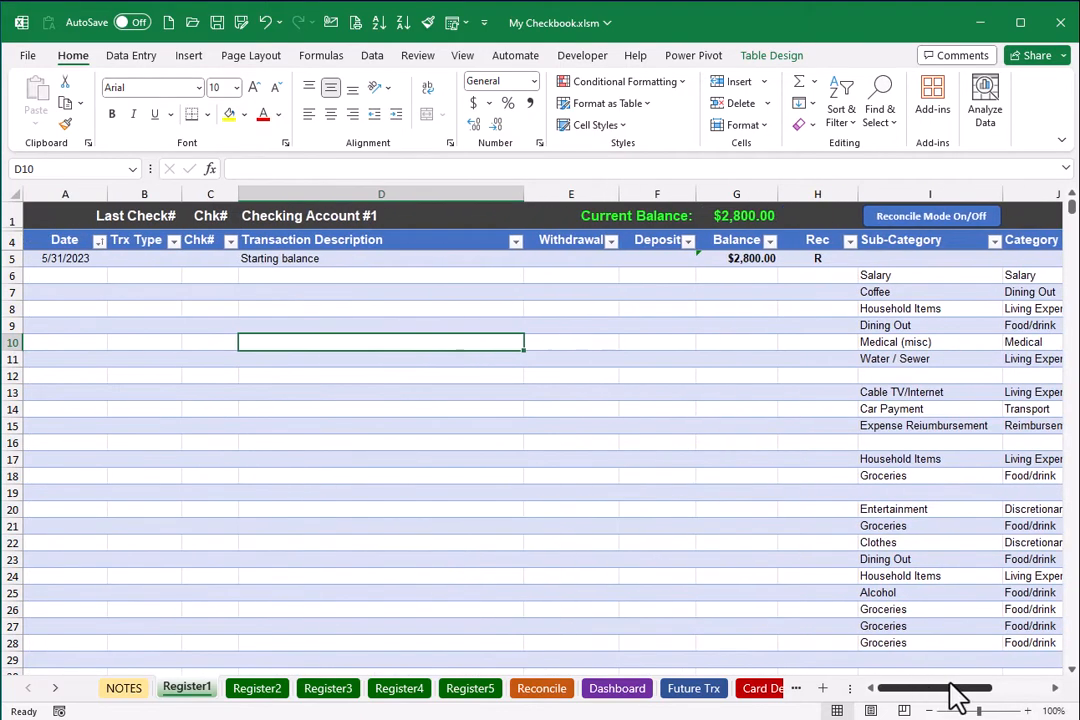
pyautogui.click(885, 276)
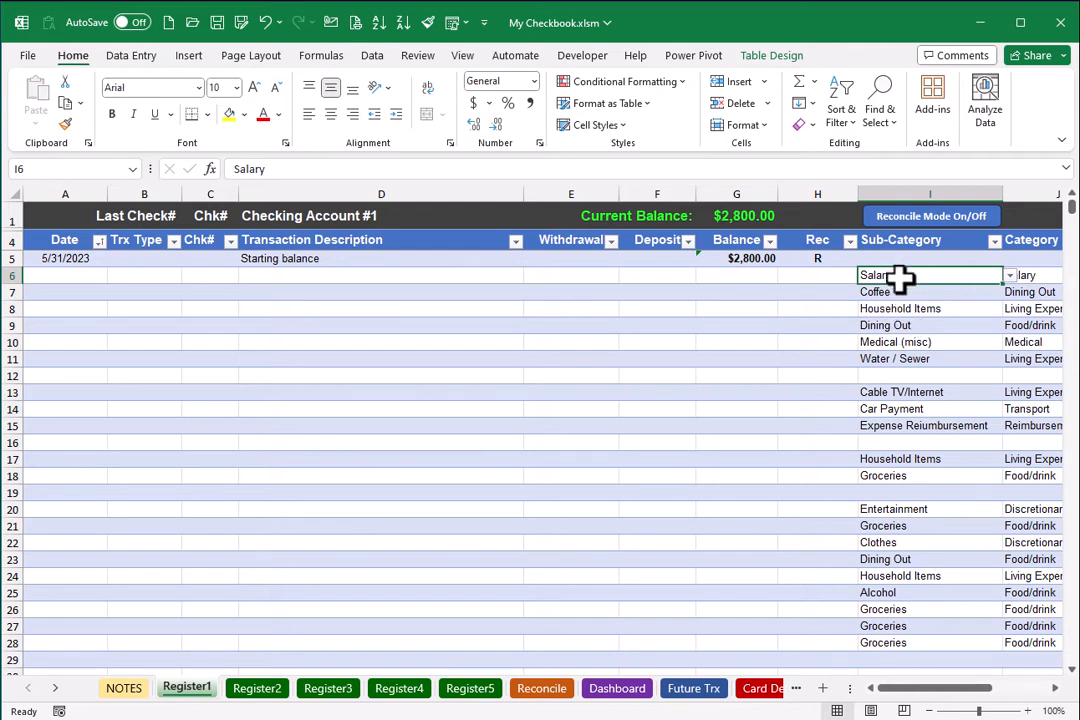
pyautogui.moveTo(897, 276); pyautogui.dragTo(899, 638)
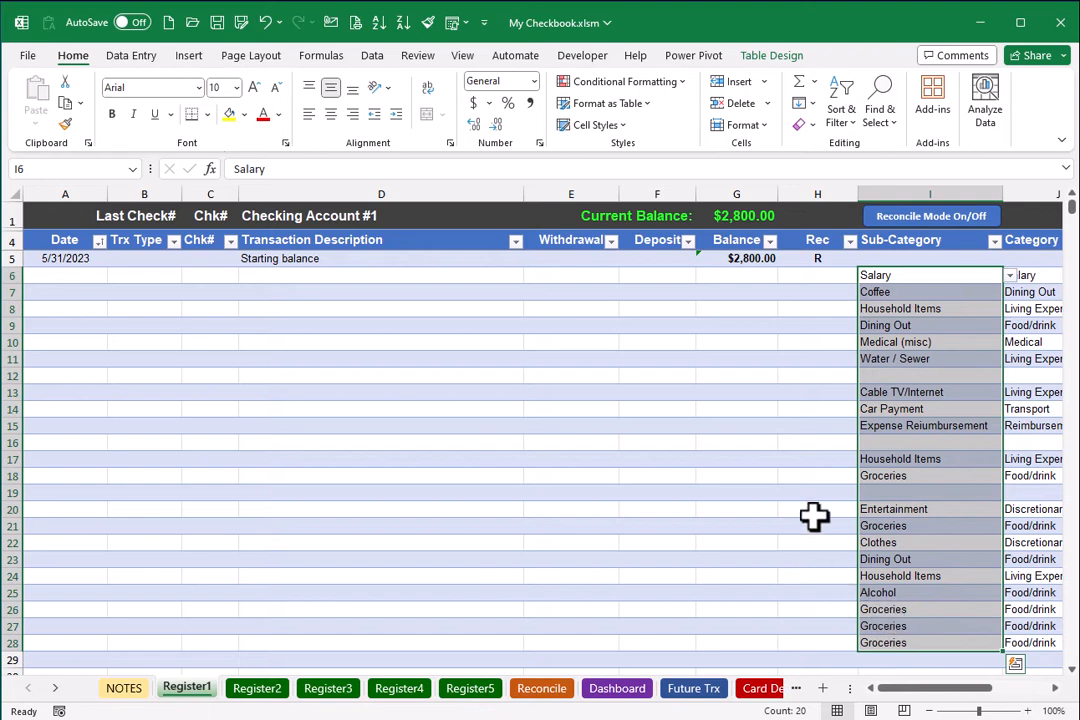
pyautogui.press('Delete')
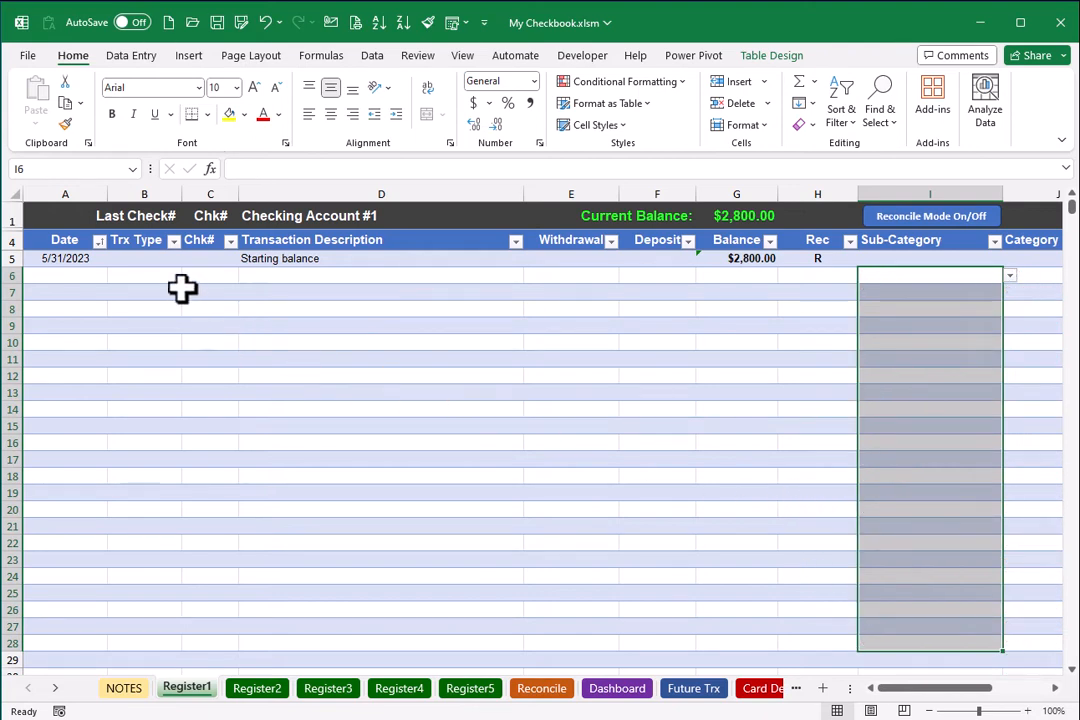
# Step: Set the date of the Starting balance row to 1/1/2024
pyautogui.click(309, 259)
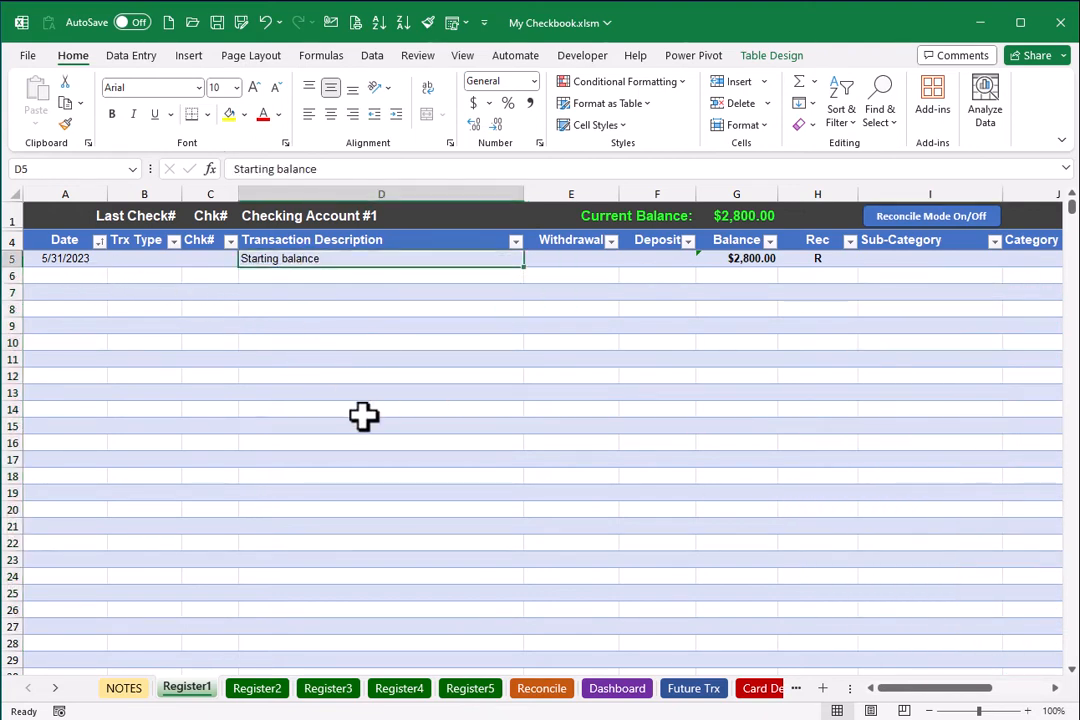
pyautogui.press('Left')
pyautogui.press('Left')
pyautogui.press('Left')
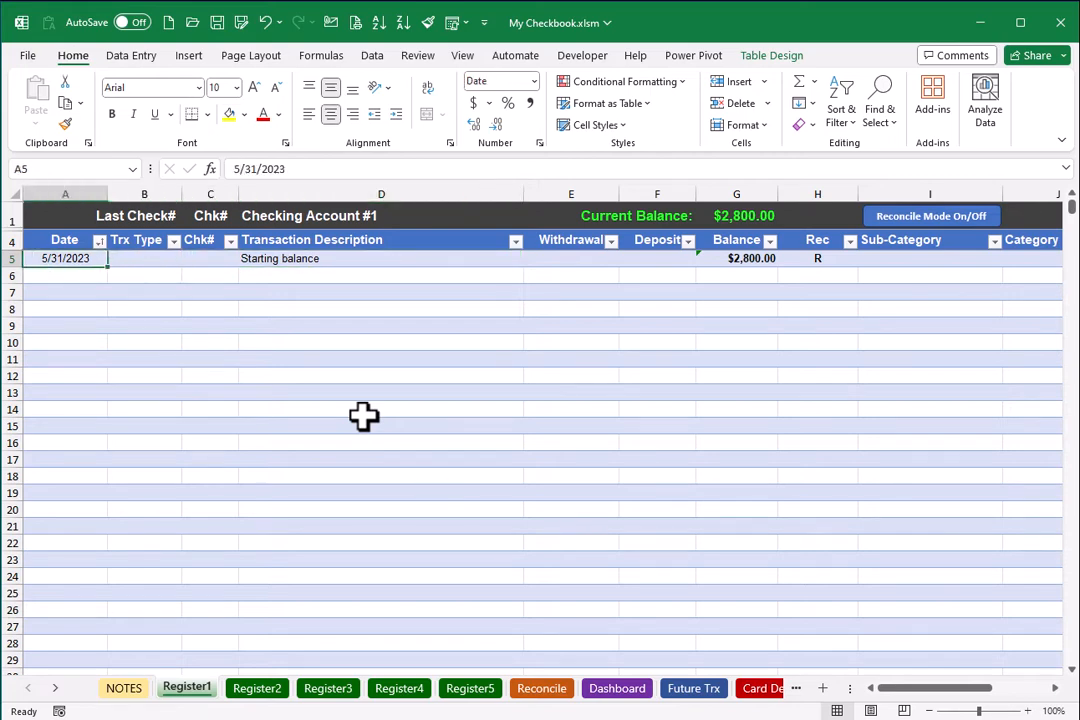
pyautogui.write('1/1/2')
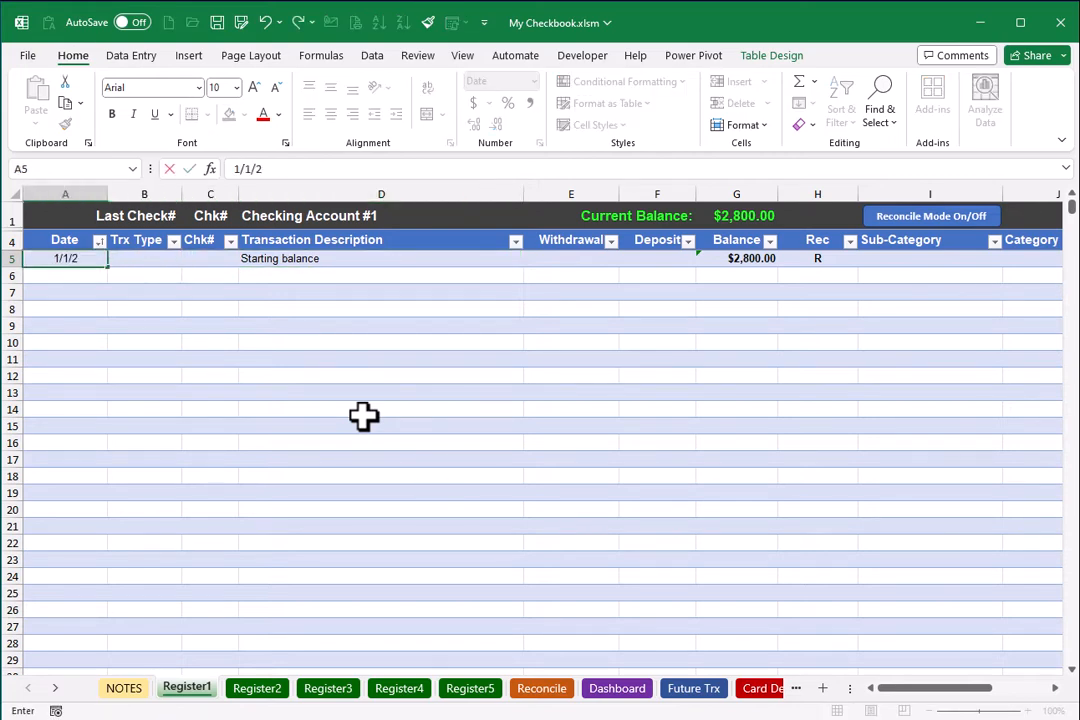
pyautogui.write('4')
pyautogui.press('Tab')
# Step: Set the balance of the Starting balance row to 1500
pyautogui.press('Tab')
pyautogui.press('Tab')
pyautogui.press('Tab')
pyautogui.press('Tab')
pyautogui.press('Tab')
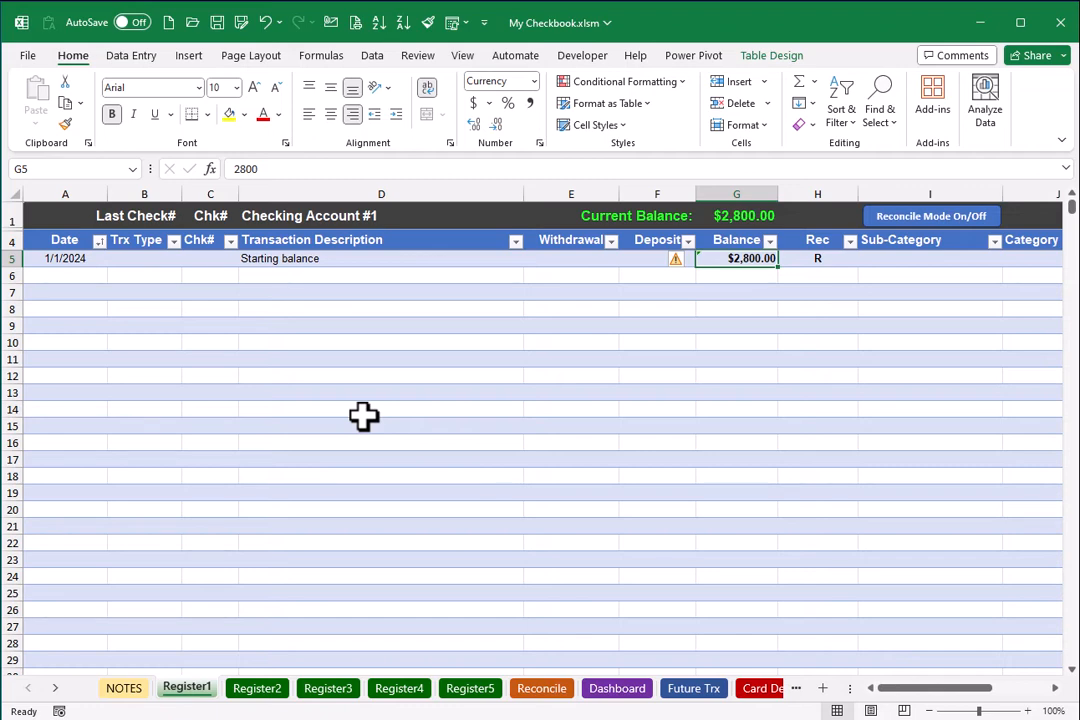
pyautogui.write('1500')
pyautogui.press('Return')
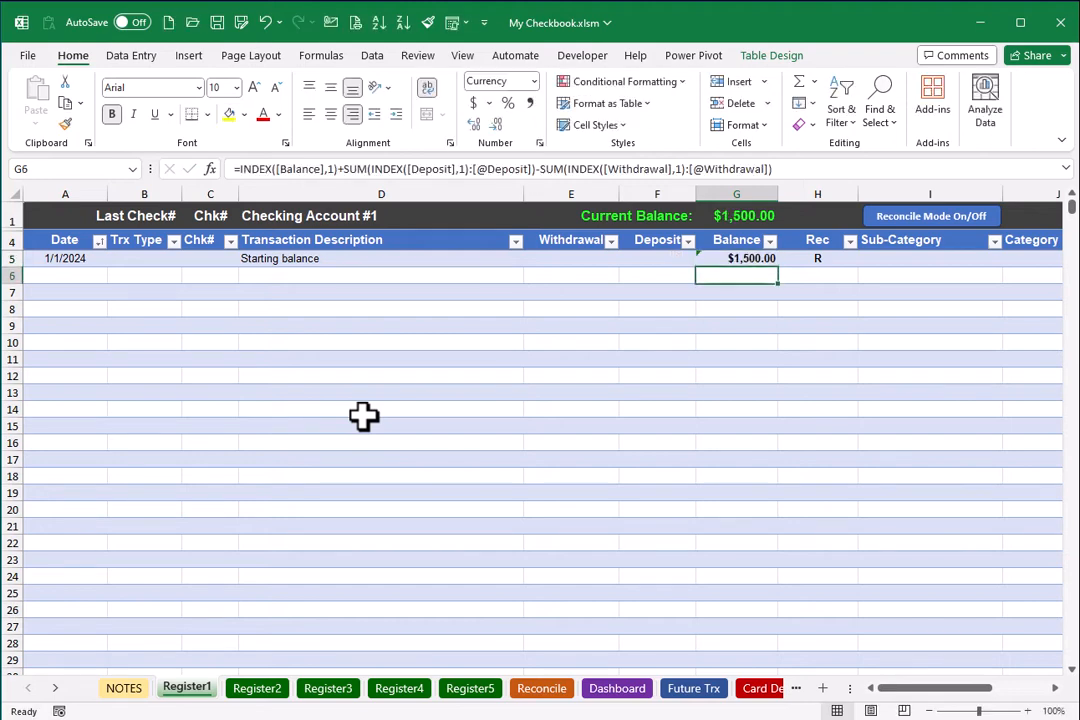
# Step: Enter the date 1/2/2024 for a new transaction in row 6
pyautogui.press('Left')
pyautogui.press('Left')
pyautogui.press('Left')
pyautogui.press('Left')
pyautogui.press('Left')
pyautogui.press('Left')
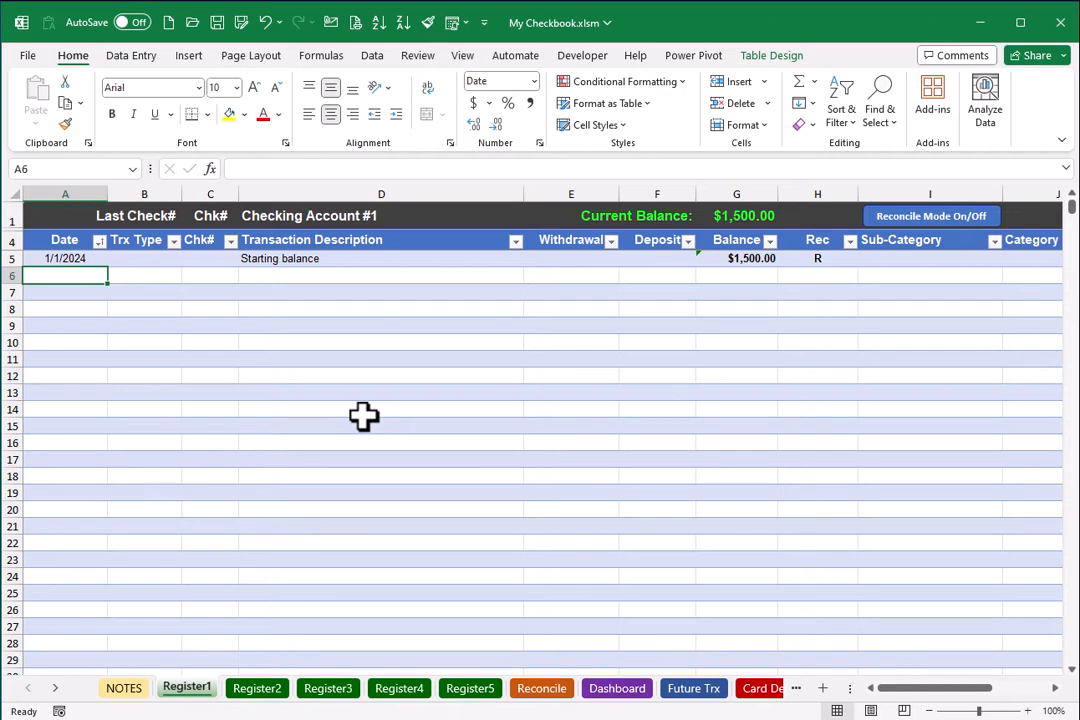
pyautogui.write('1/')
pyautogui.press('Tab')
# Step: Fill in the row 6 transaction with the description Publix and a withdrawal of 176
pyautogui.press('Tab')
pyautogui.press('Tab')
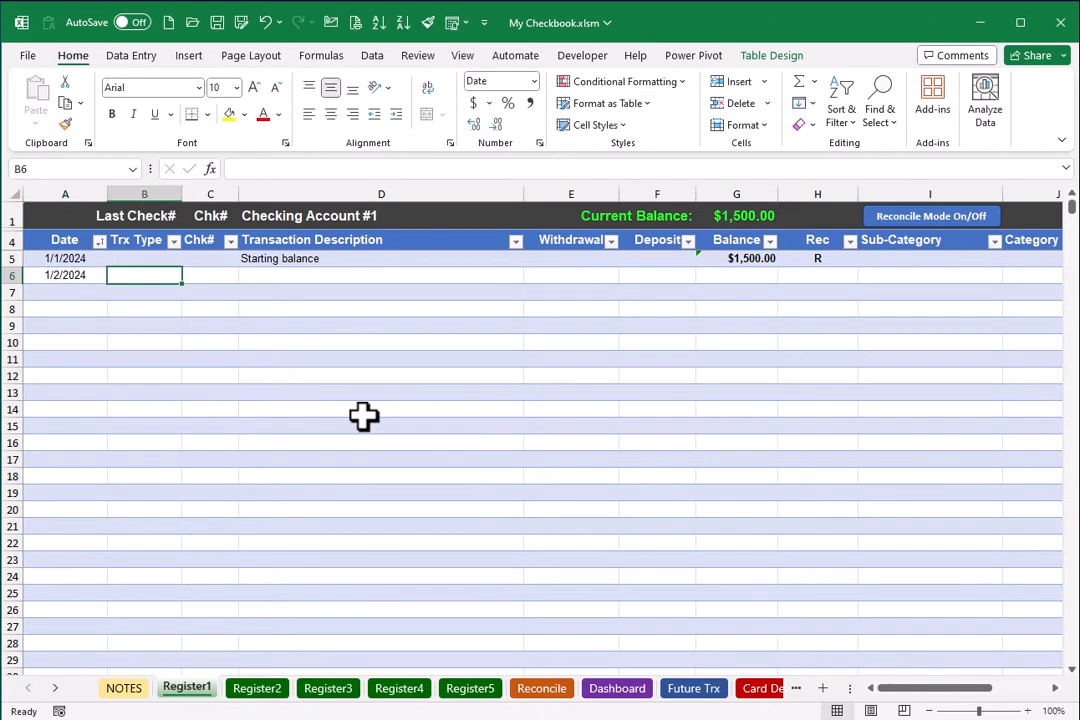
pyautogui.write('Publix')
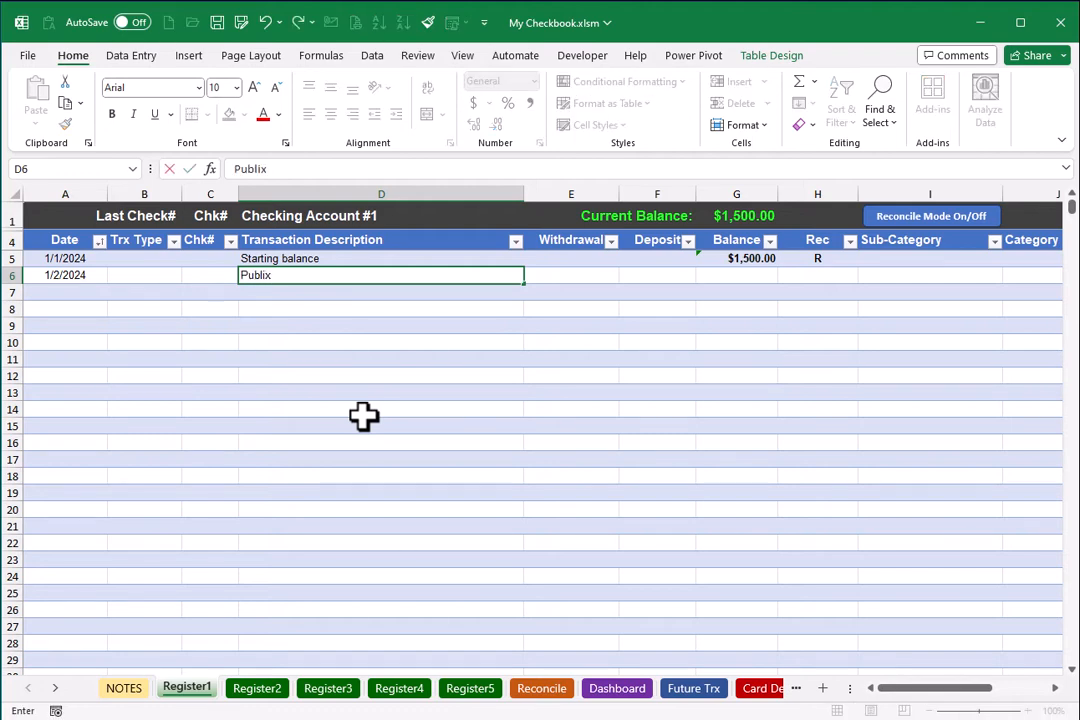
pyautogui.press('Tab')
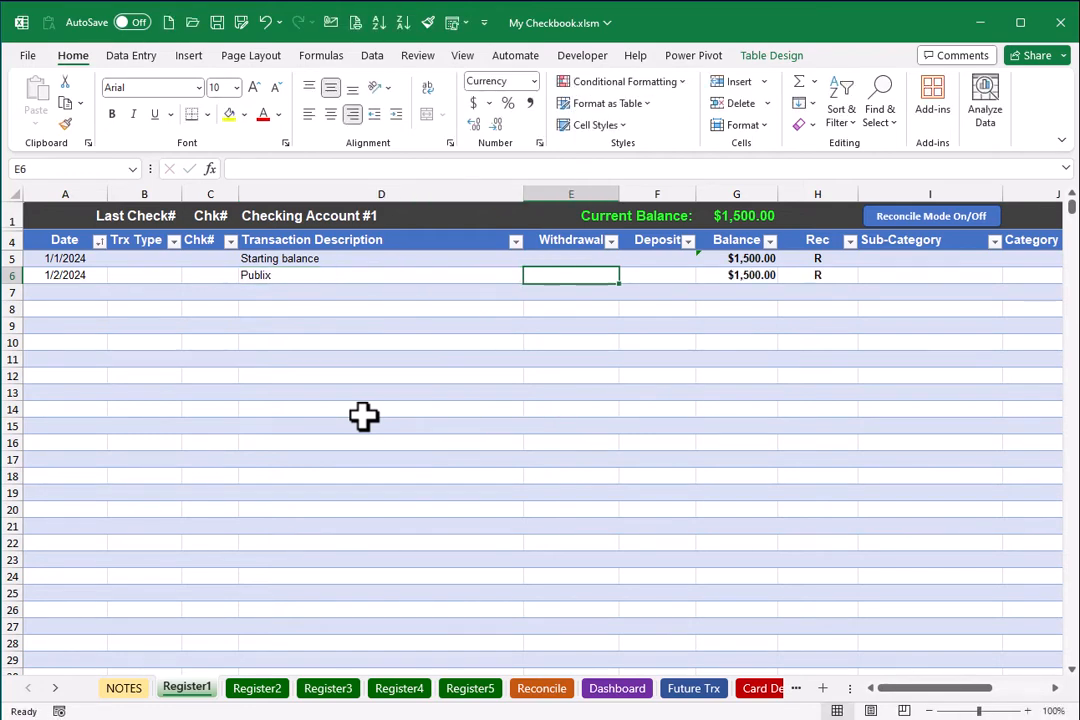
pyautogui.write('176')
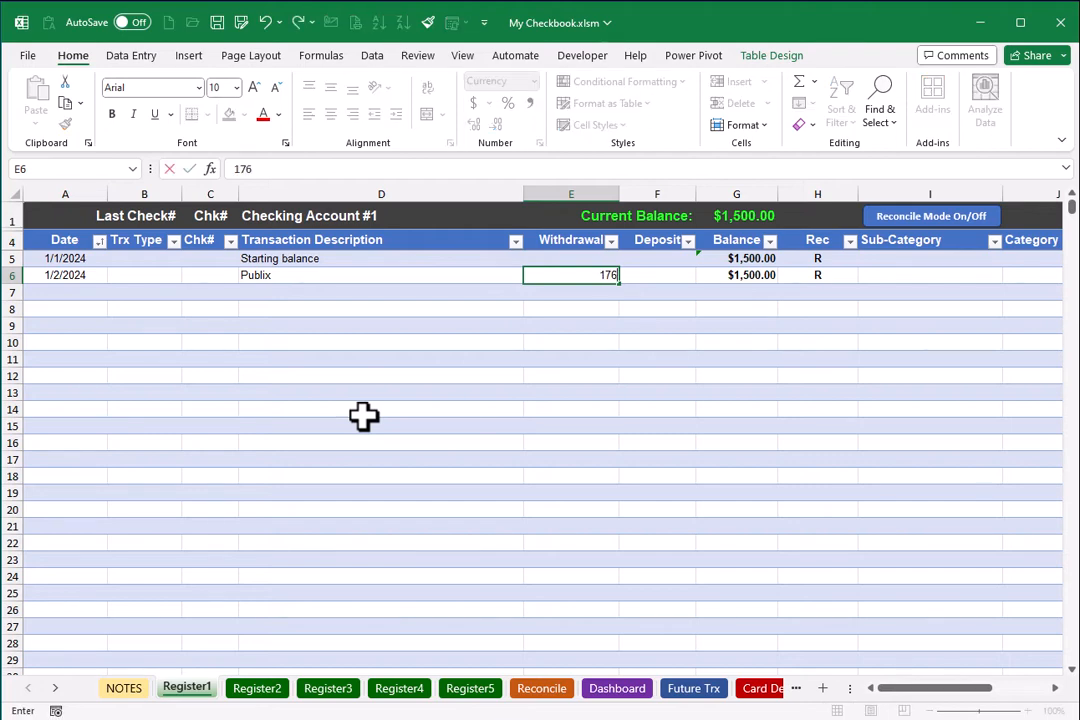
pyautogui.press('Tab')
# Step: Enter the Publix withdrawal in row 6 and assign the transaction the sub-category Groceries
pyautogui.press('Tab')
pyautogui.press('Tab')
pyautogui.press('Tab')
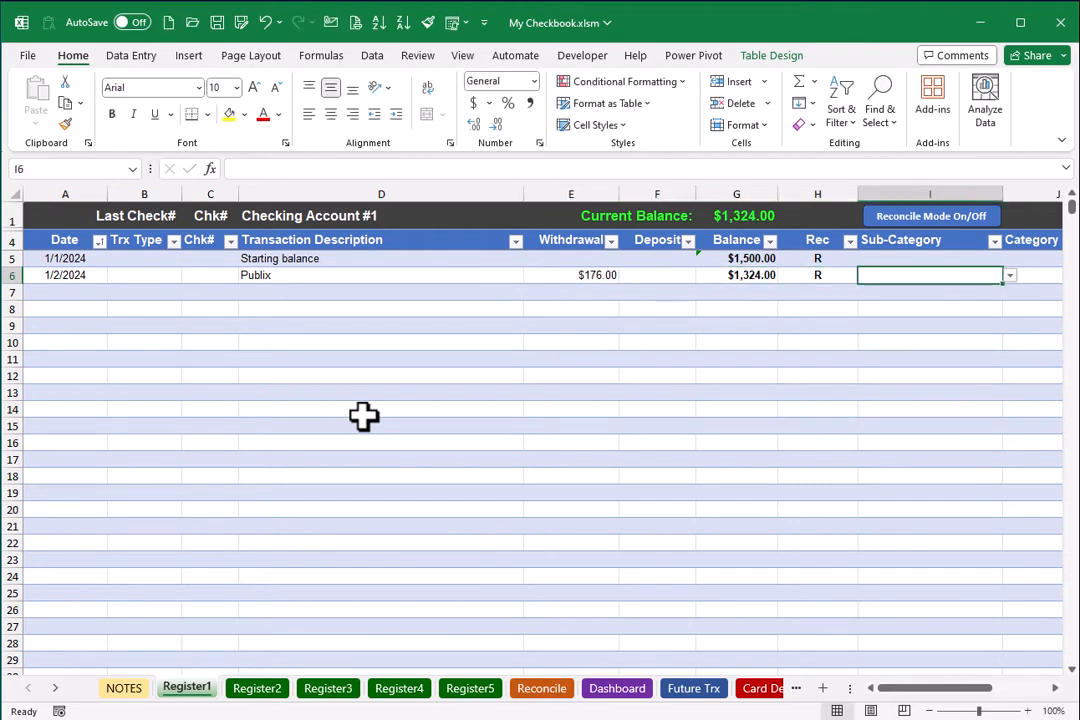
pyautogui.click(1010, 276)
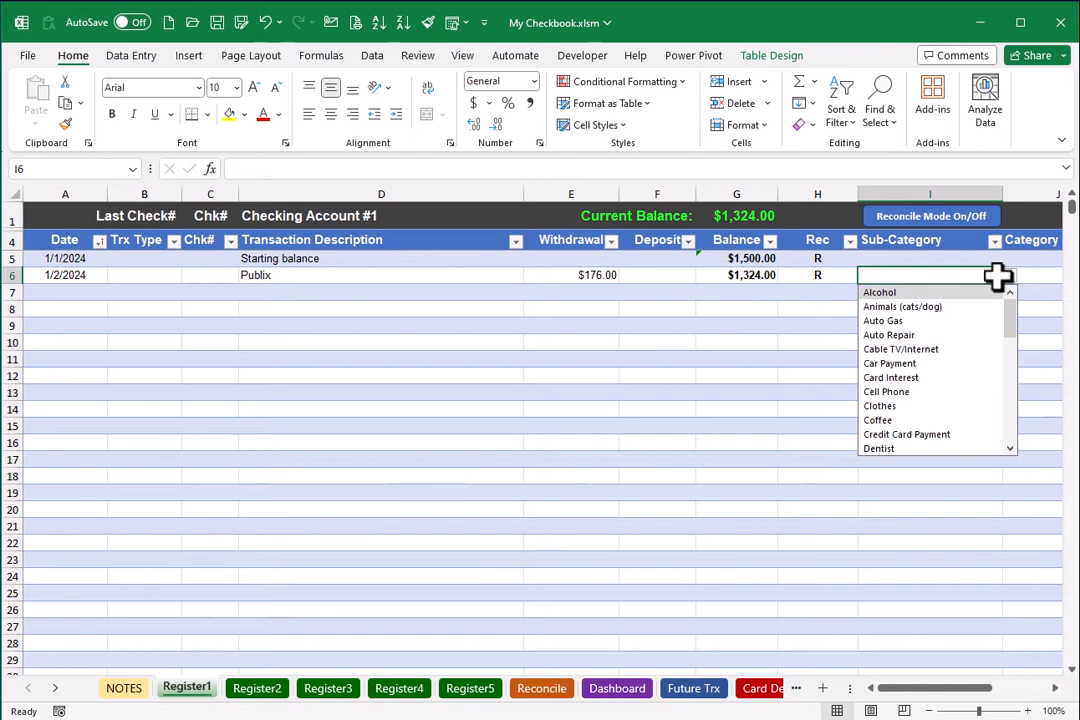
pyautogui.click(1012, 402)
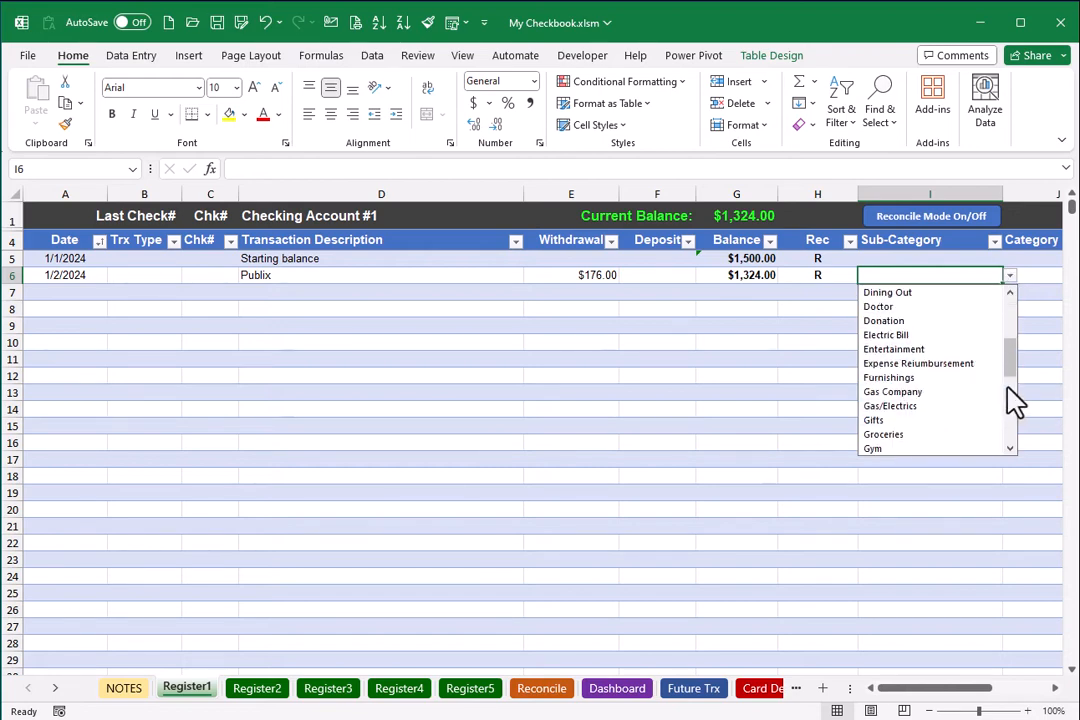
pyautogui.click(900, 435)
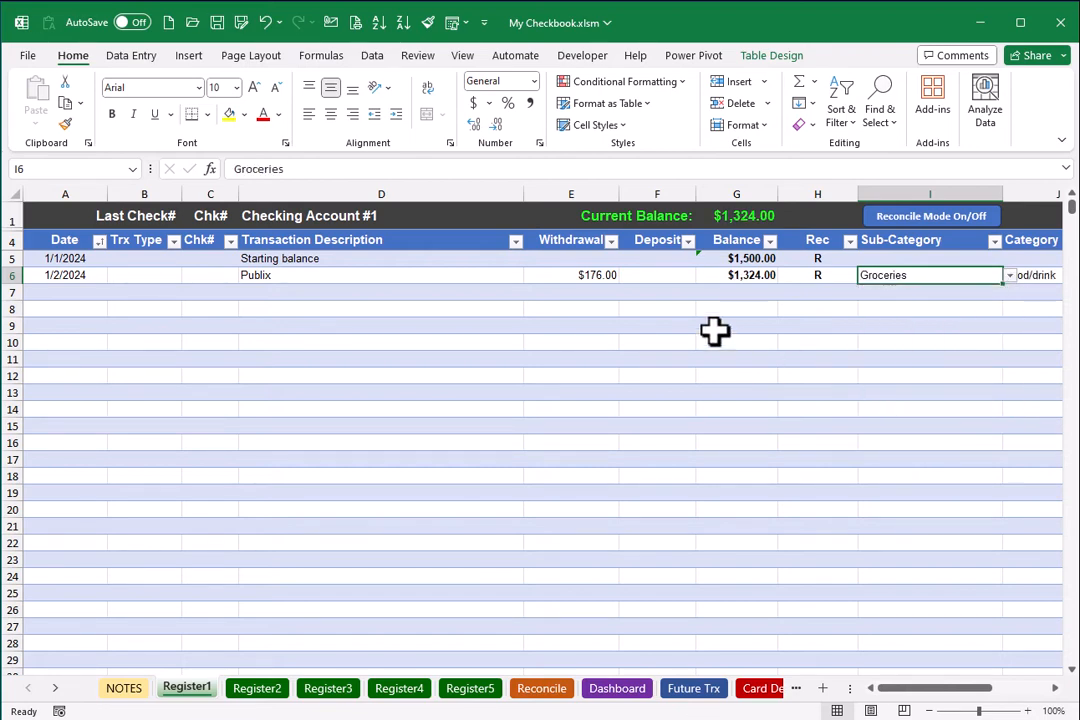
# Step: Change the account title at the head of the Register1 sheet to My Personal Account
pyautogui.click(458, 297)
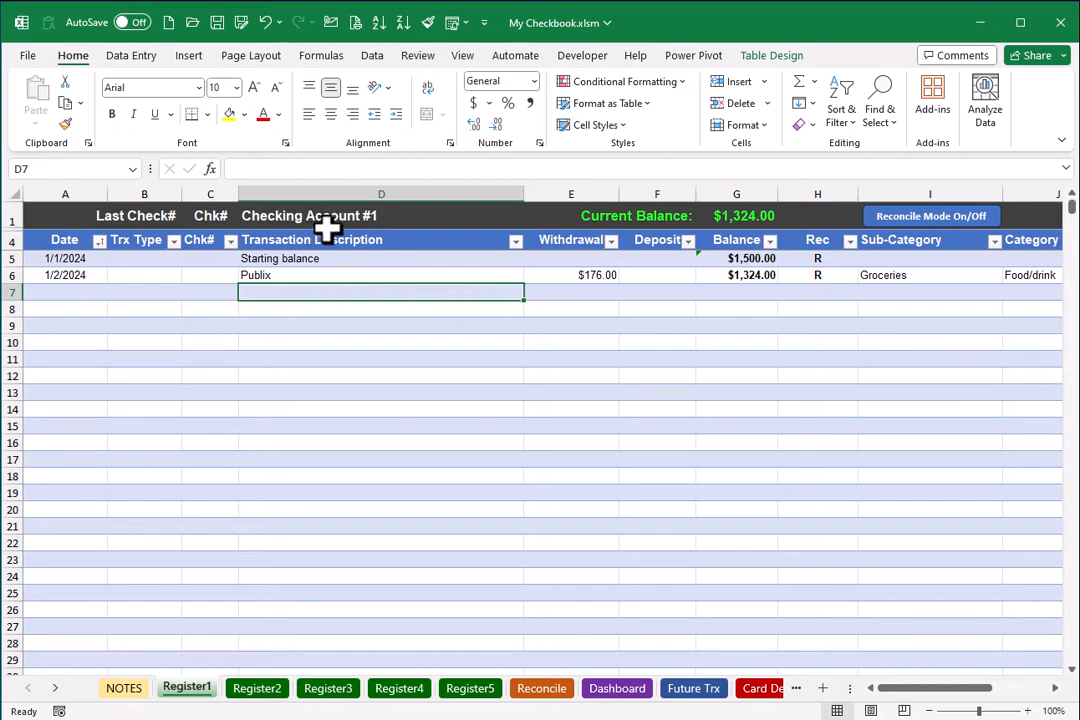
pyautogui.click(293, 215)
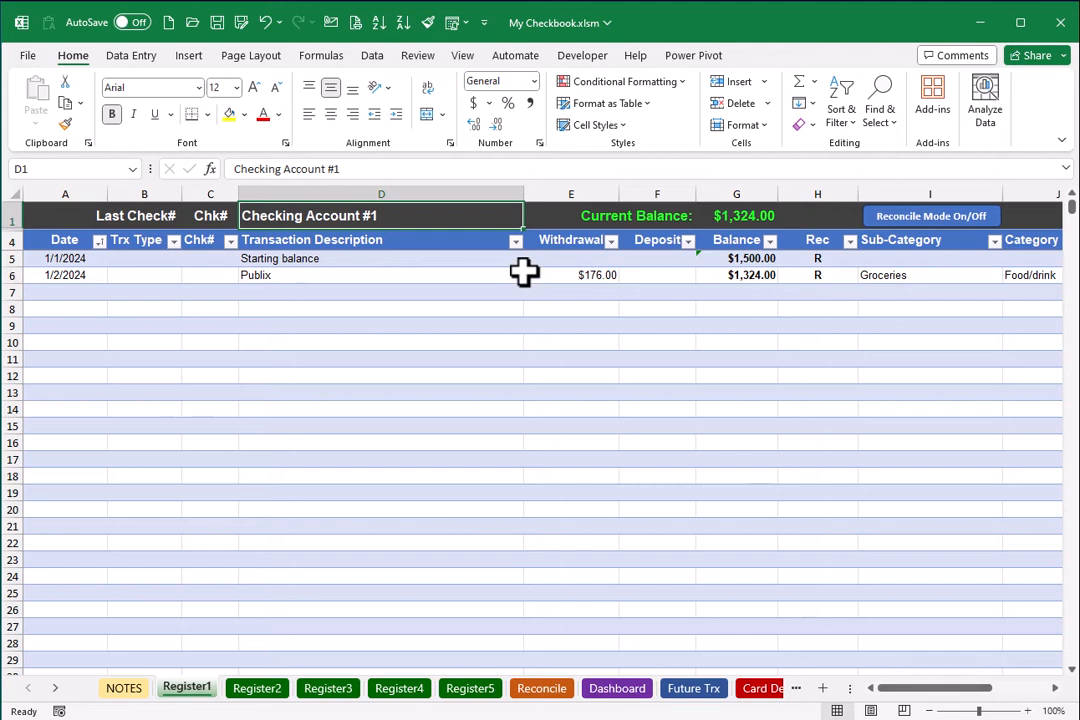
pyautogui.write('My Pers')
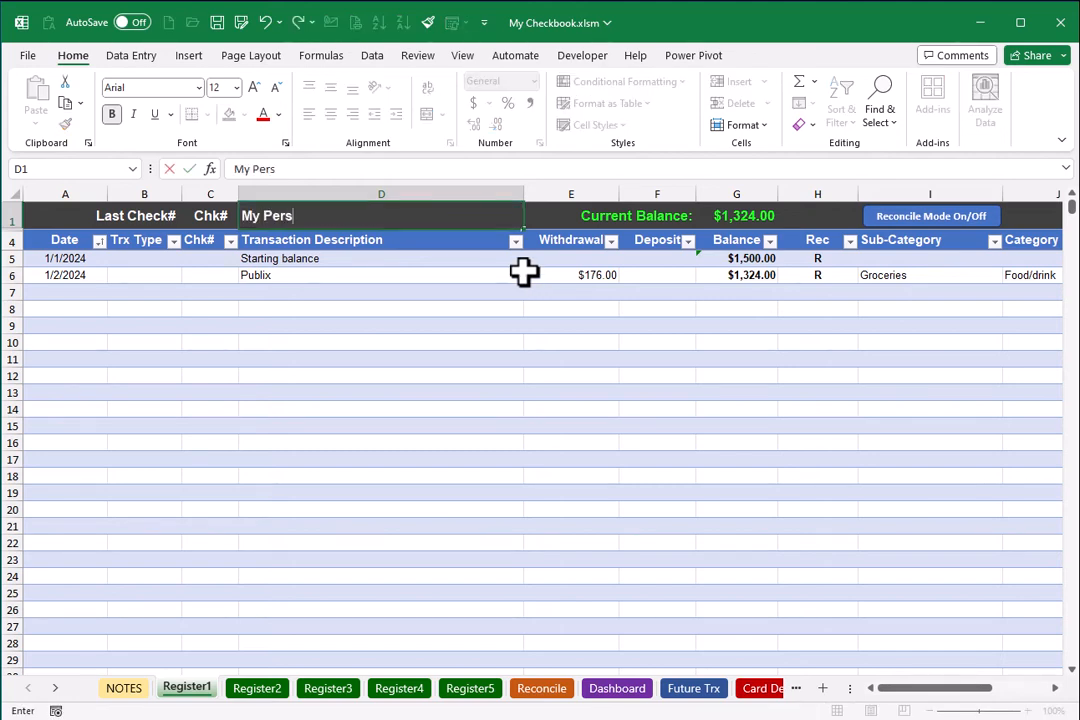
pyautogui.write('onal Account')
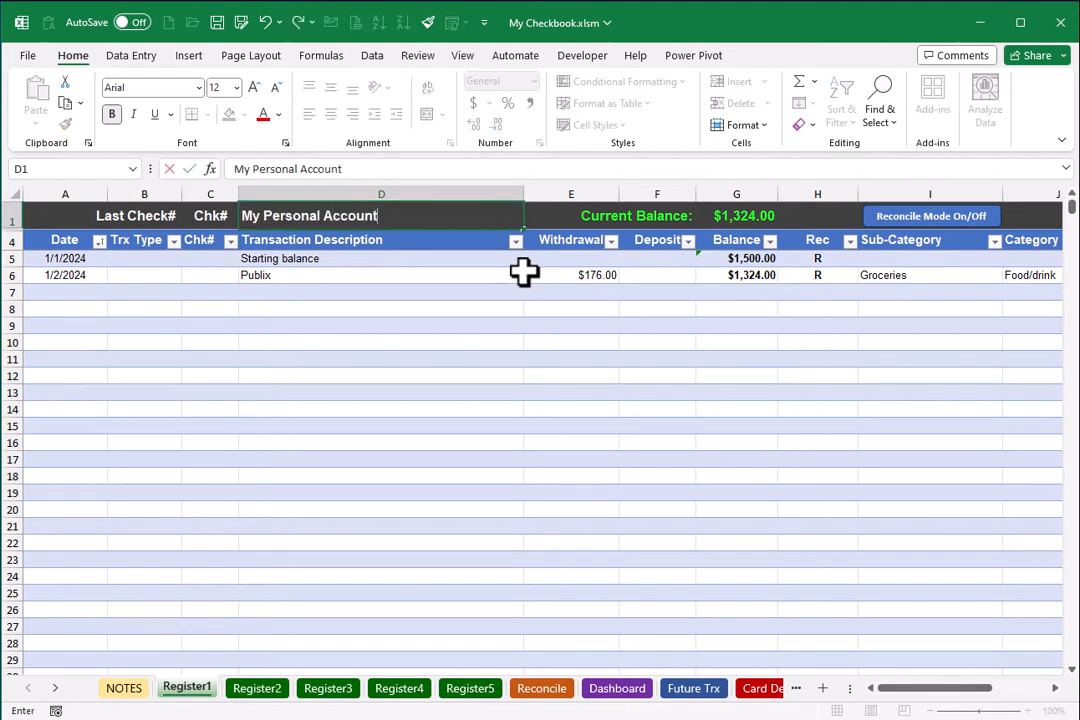
pyautogui.click(372, 476)
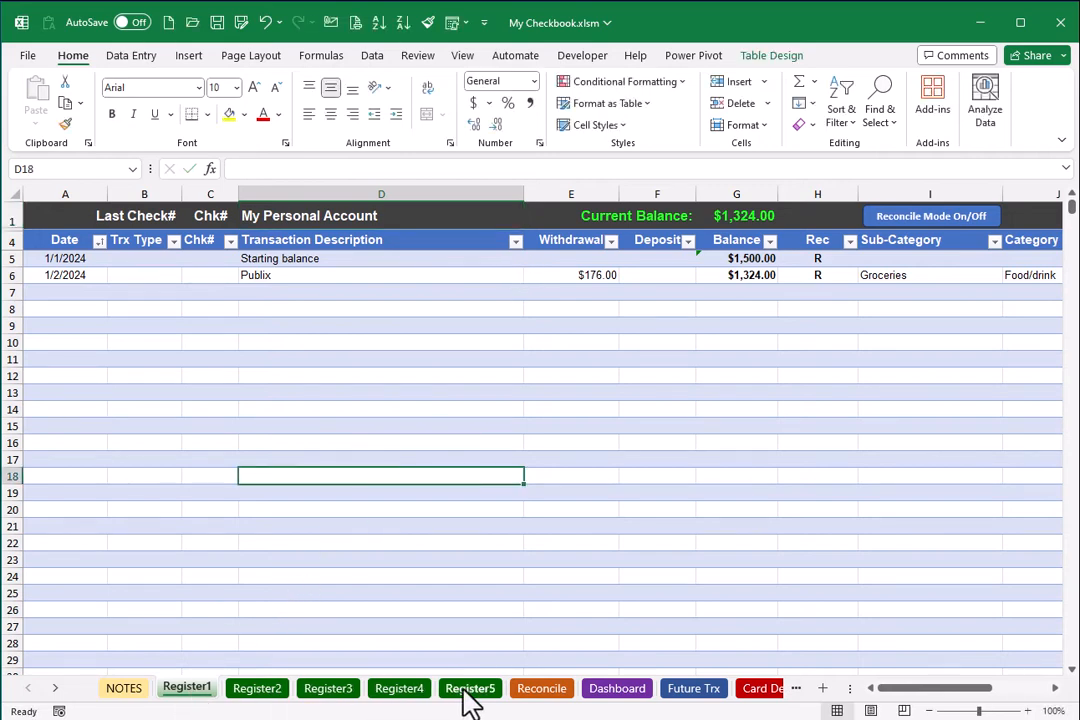
# Step: Rename the Register1 sheet as Personal
pyautogui.rightClick(190, 690)
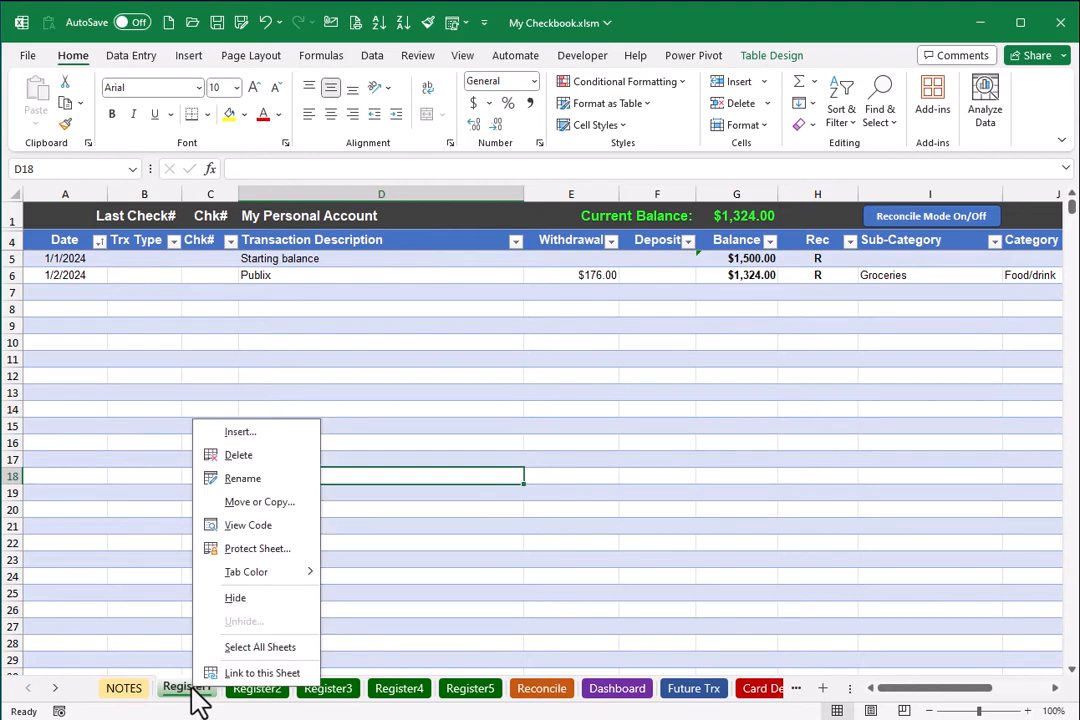
pyautogui.click(237, 480)
pyautogui.write('Personal')
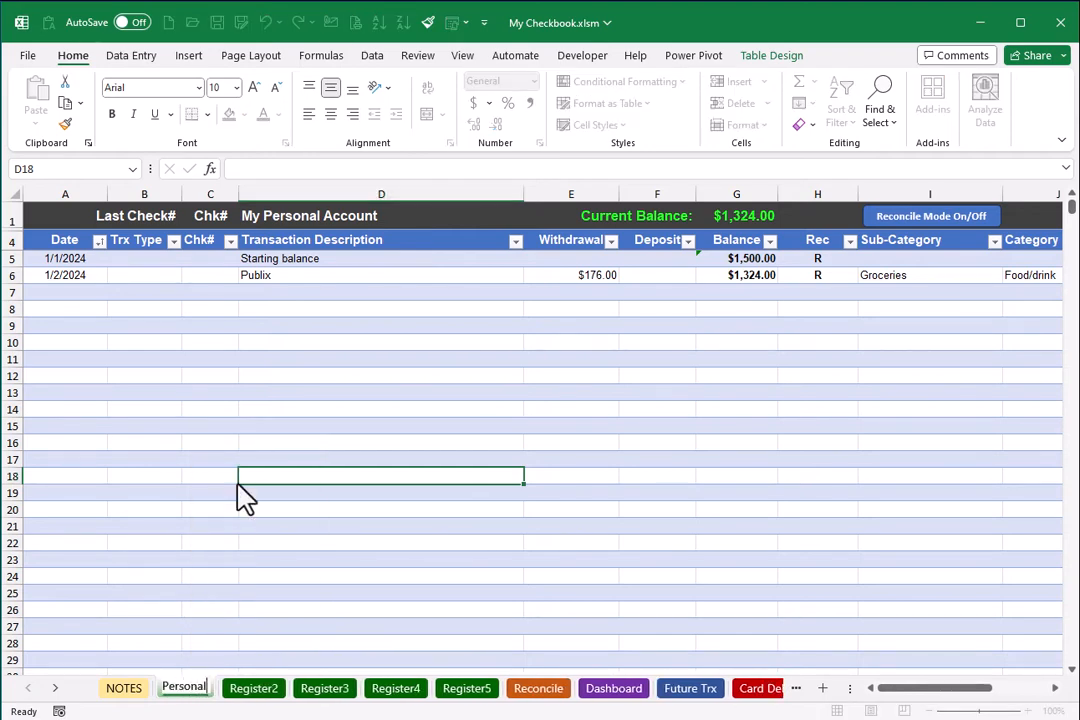
pyautogui.press('Return')
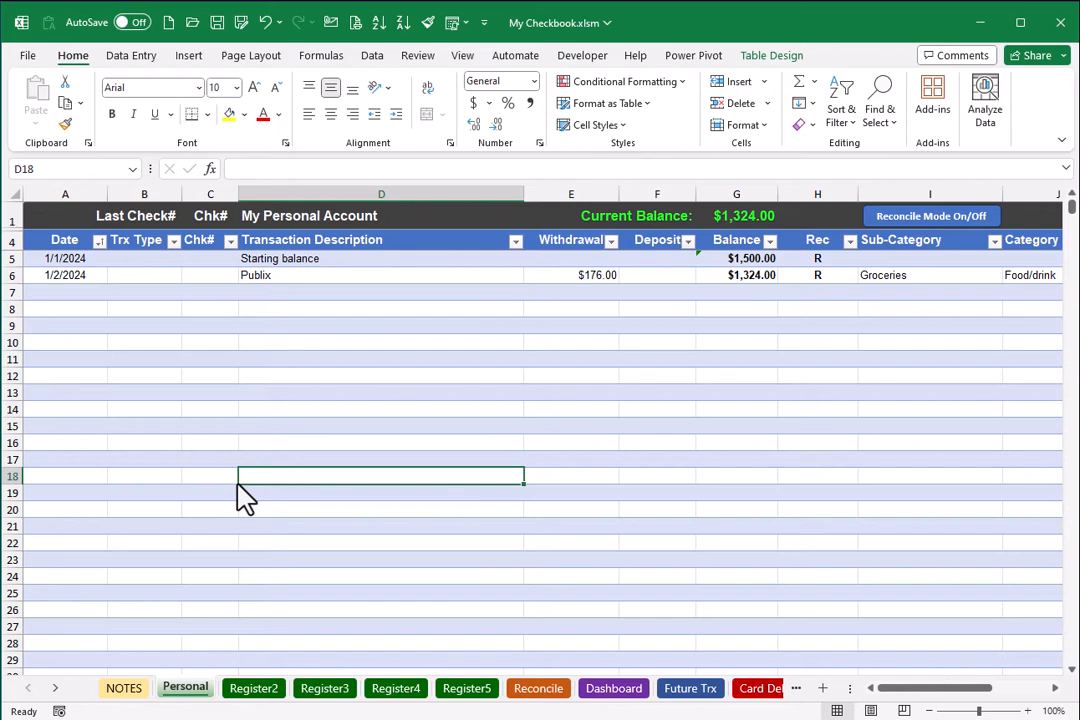
# Step: Change the account title at the head of the Register2 sheet to Joint Acct
pyautogui.click(254, 688)
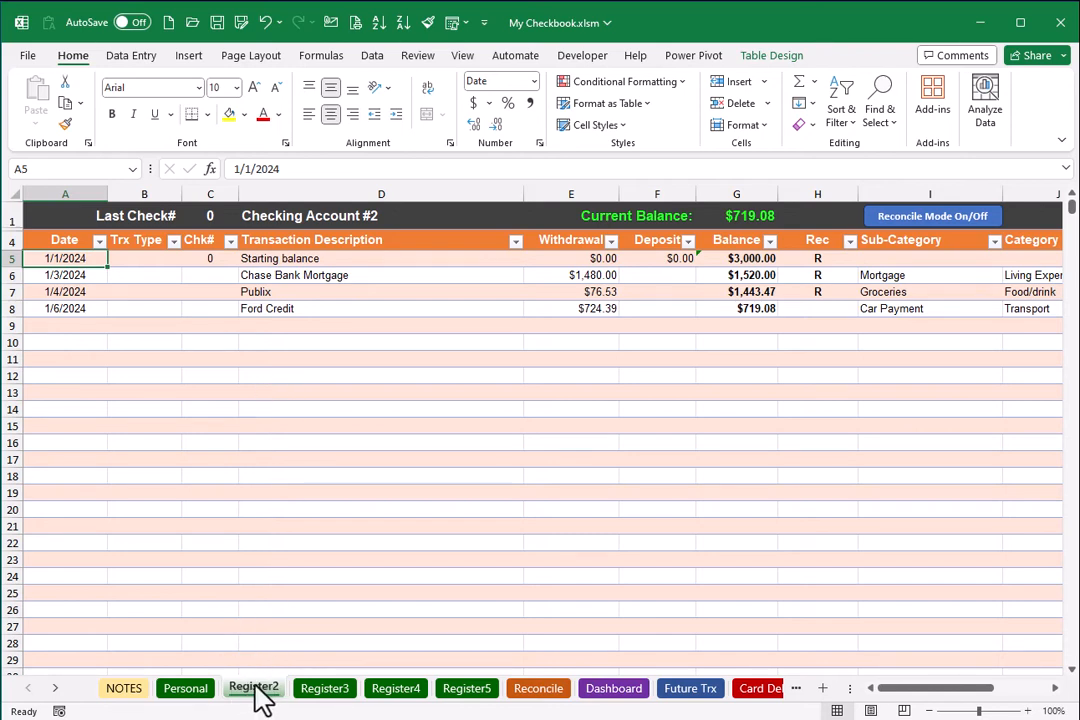
pyautogui.click(321, 216)
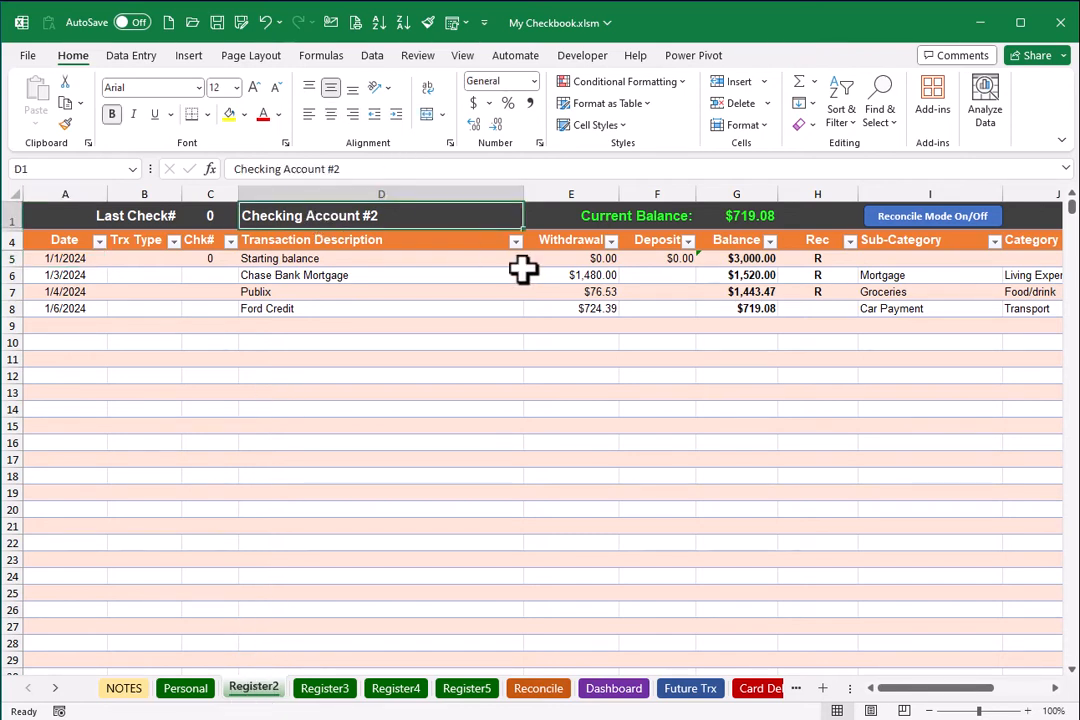
pyautogui.write('Joint A')
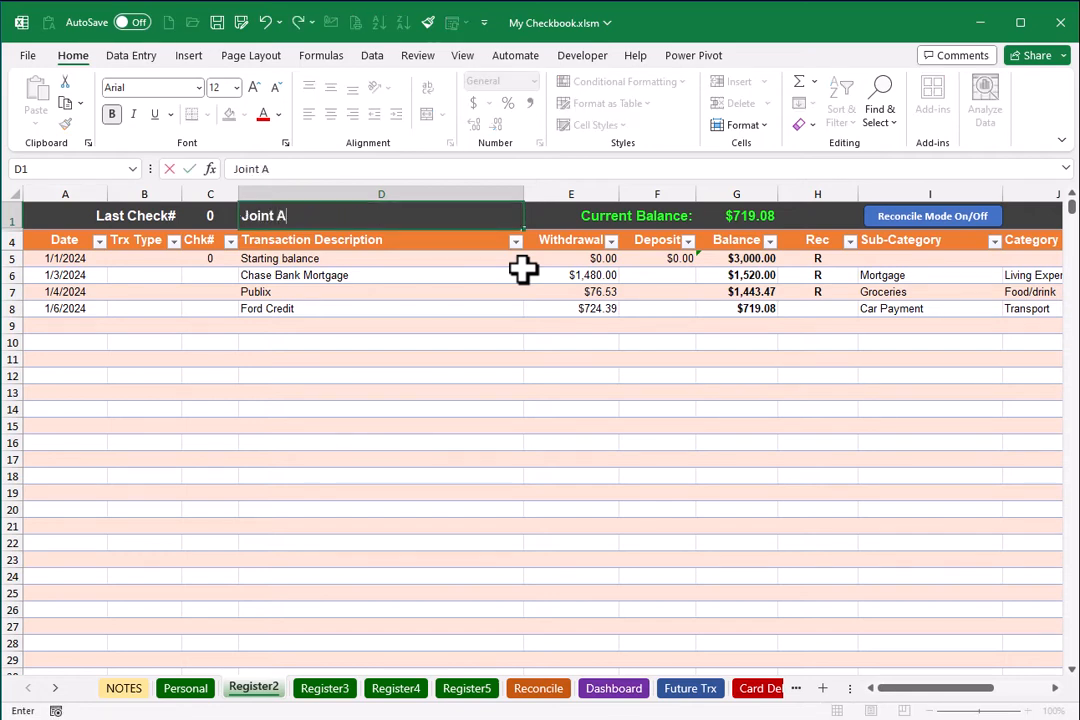
pyautogui.write('cct')
pyautogui.press('Return')
pyautogui.click(347, 428)
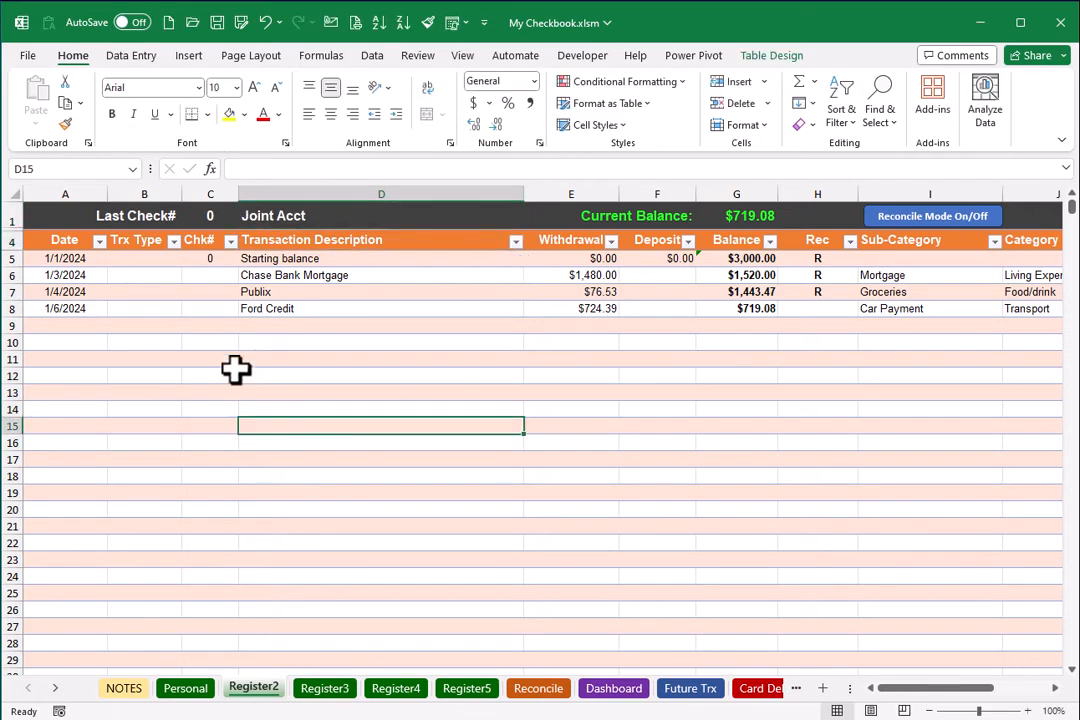
# Step: Clear the sample transactions in rows 6 to 8 of Register2, including their sub-categories
pyautogui.moveTo(66, 274); pyautogui.dragTo(653, 303)
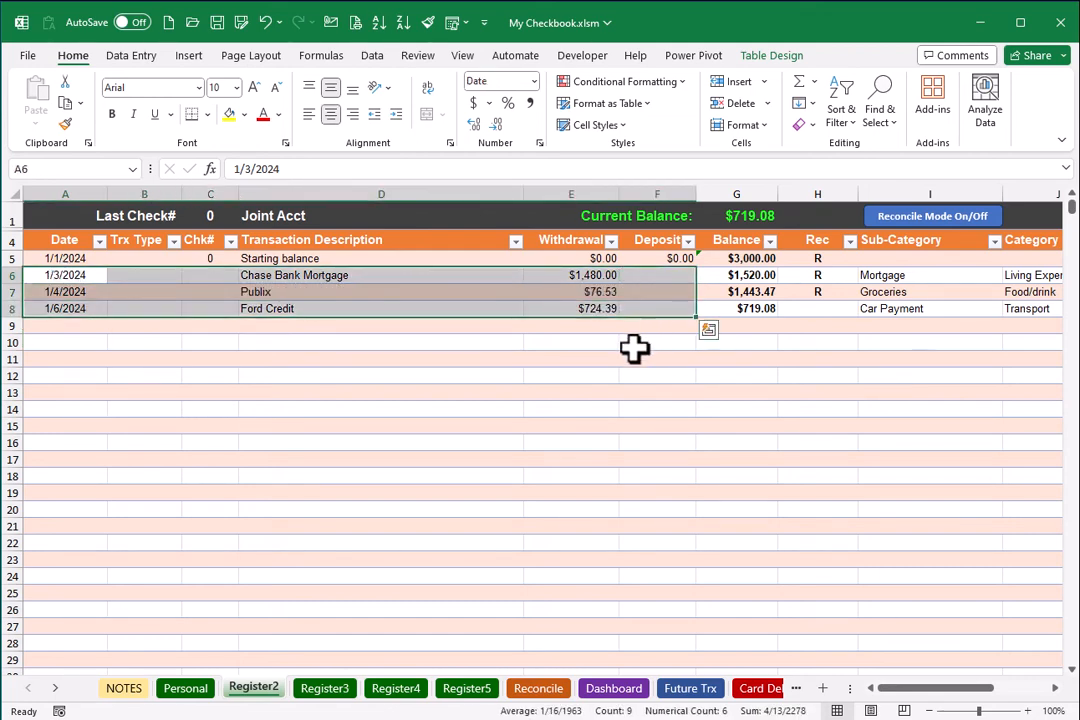
pyautogui.press('Delete')
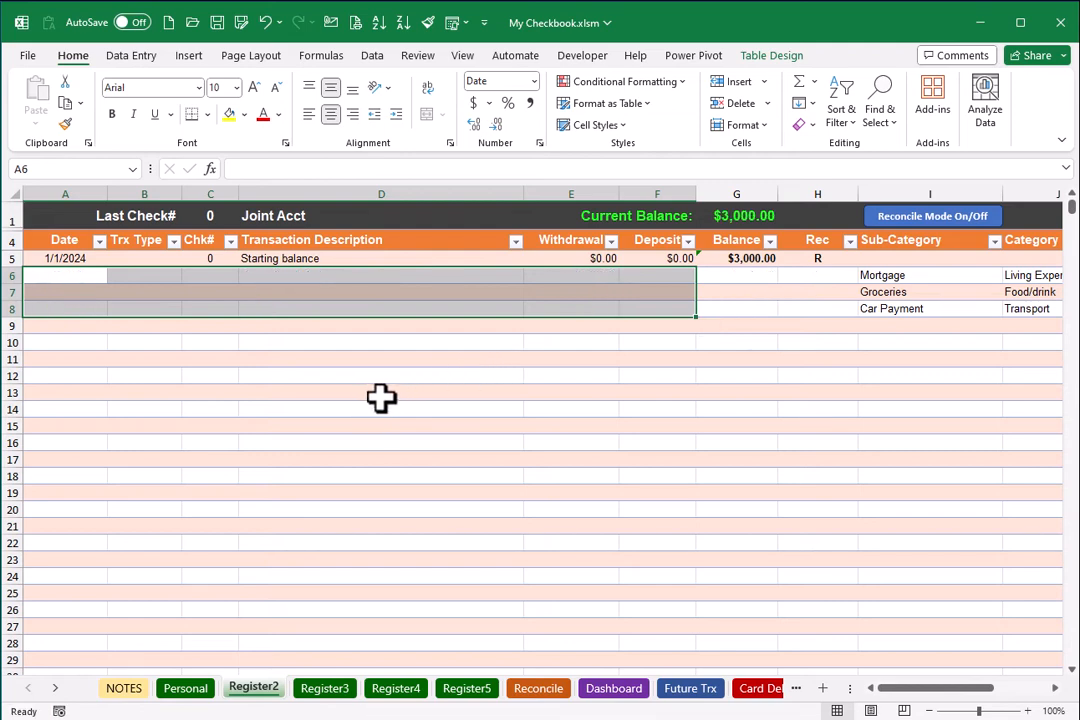
pyautogui.moveTo(894, 277); pyautogui.dragTo(895, 307)
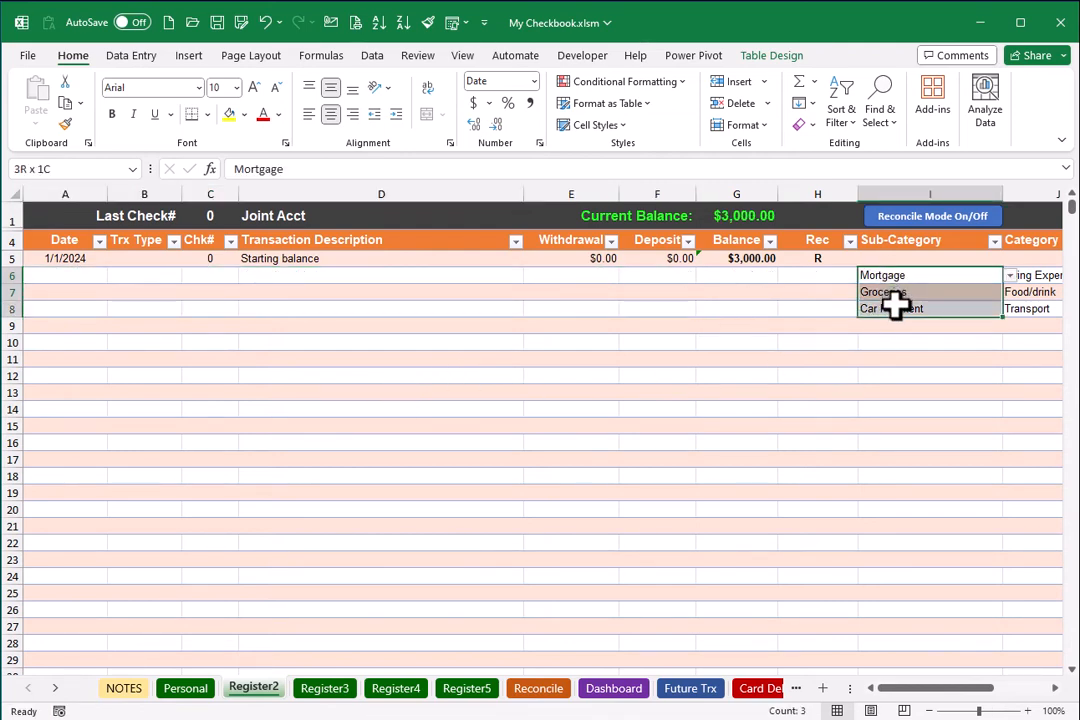
pyautogui.press('Delete')
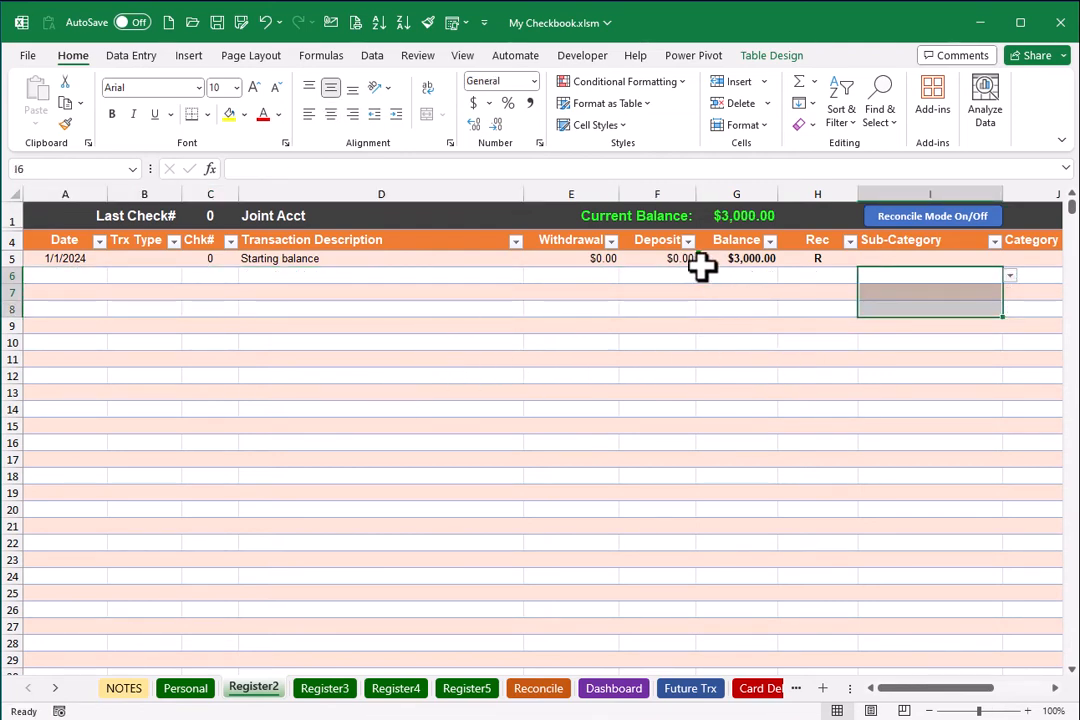
# Step: Set the balance of the Starting balance row in Register2 to 500 and select that row's date cell
pyautogui.click(733, 260)
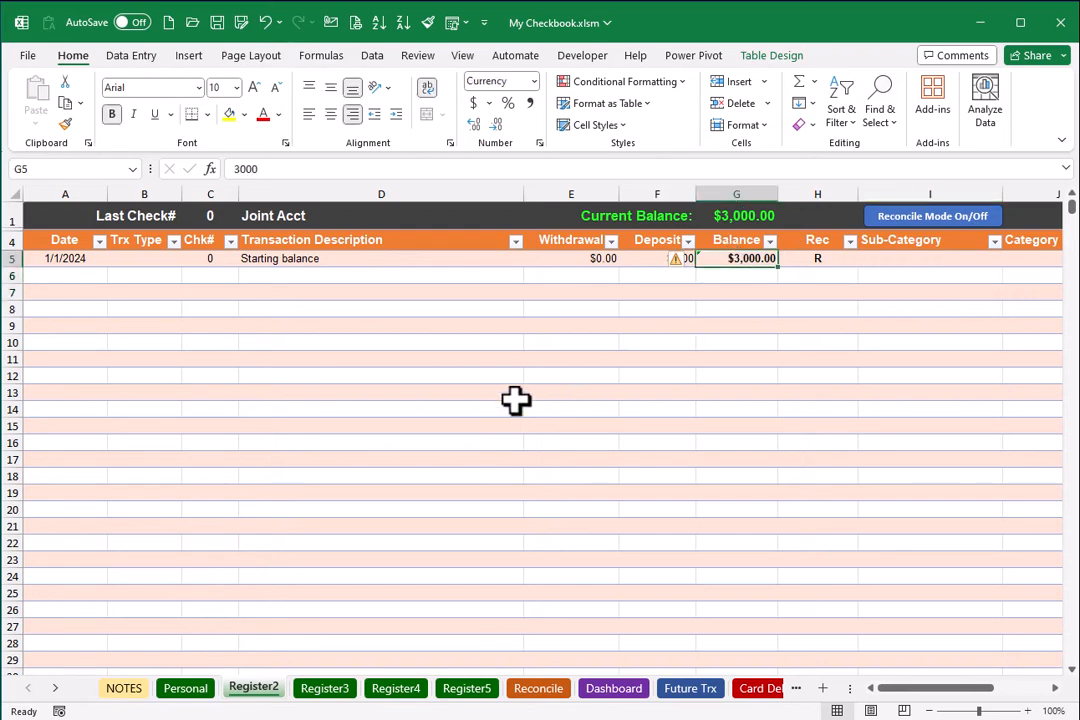
pyautogui.write('50')
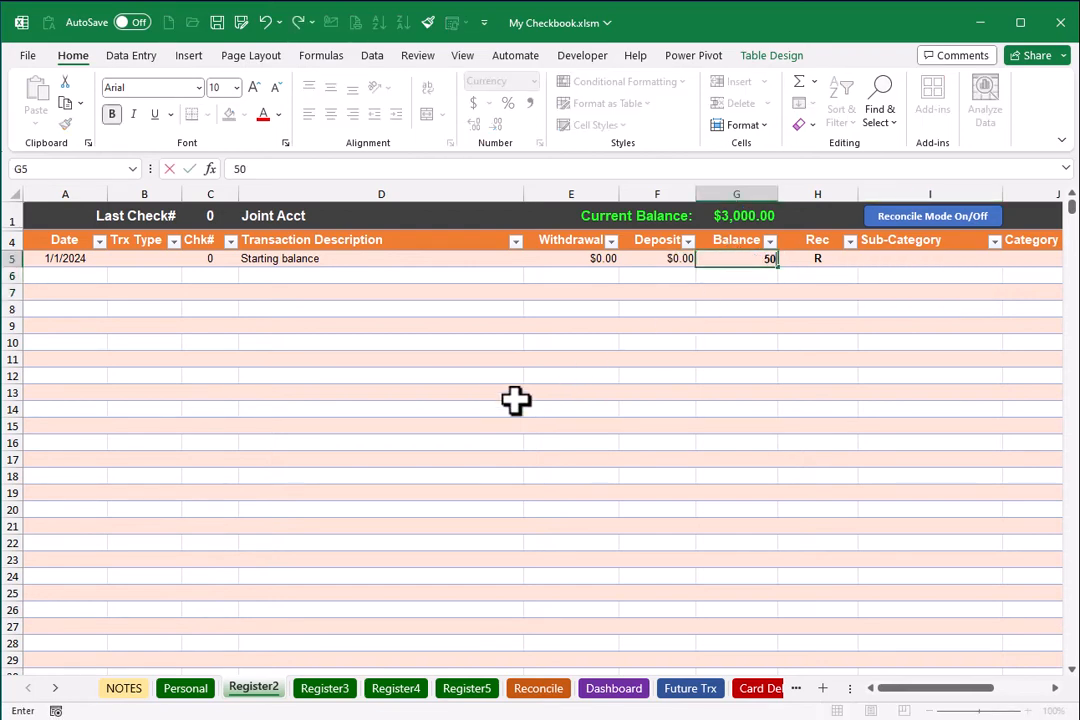
pyautogui.write('0')
pyautogui.press('Left')
pyautogui.press('Left')
pyautogui.press('Left')
pyautogui.press('Left')
pyautogui.press('Left')
pyautogui.press('Left')
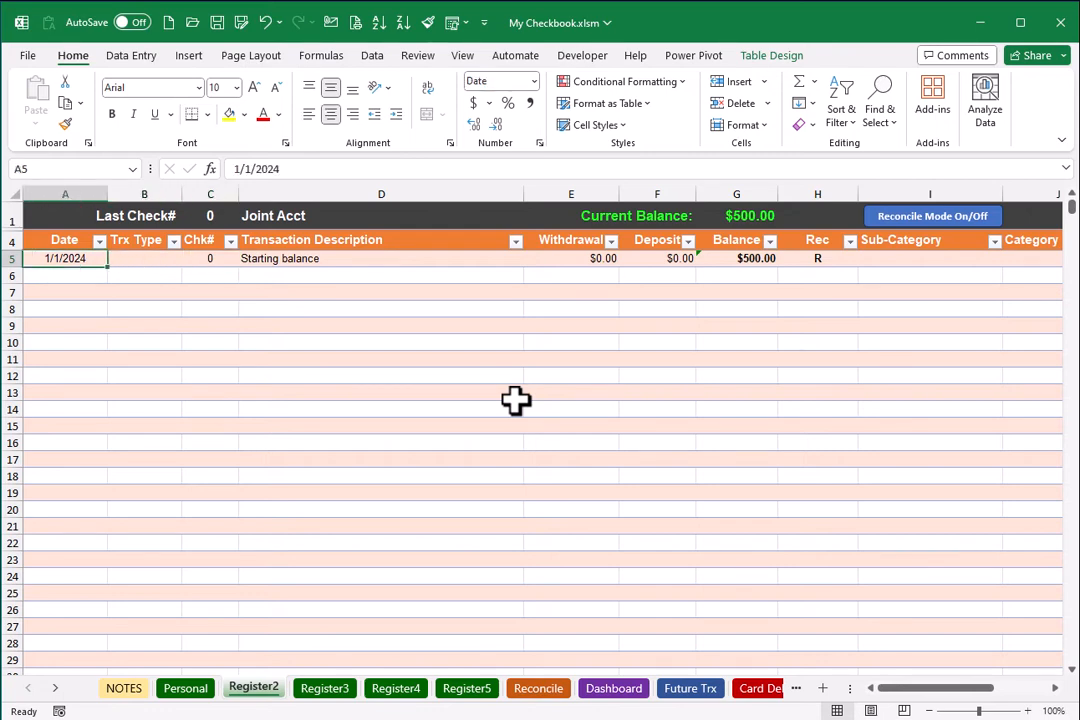
# Step: Look through the Reconcile, Dashboard, Future Trx, Card Debt and Categories sheets to examine their layouts and instructions
pyautogui.click(545, 690)
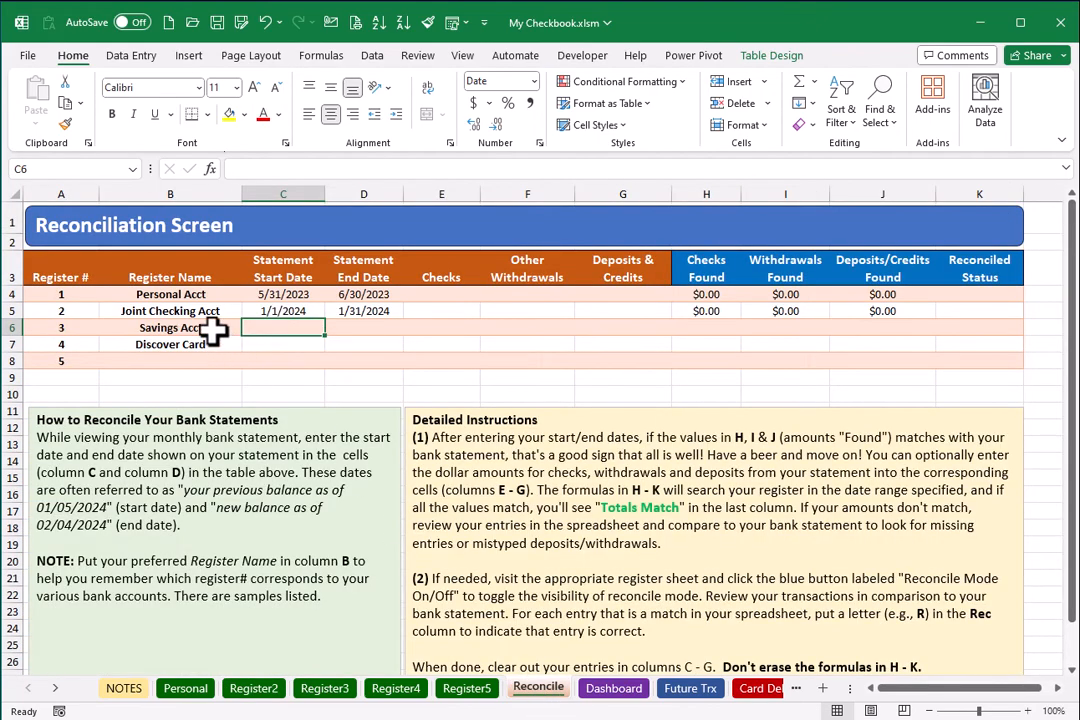
pyautogui.click(188, 292)
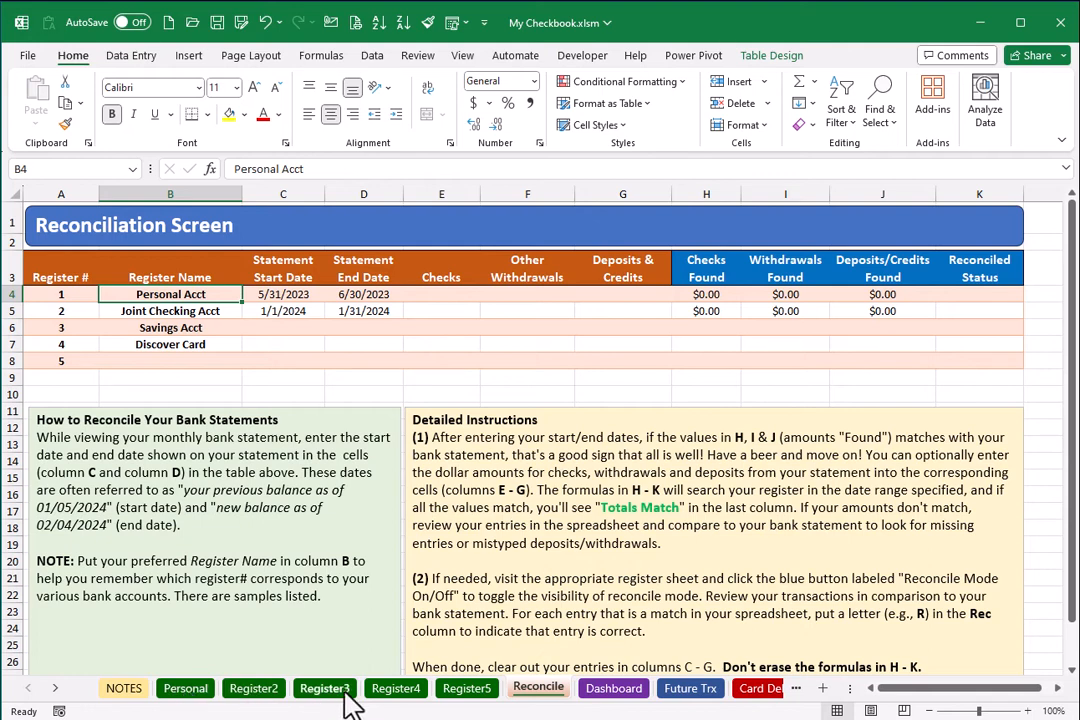
pyautogui.click(614, 688)
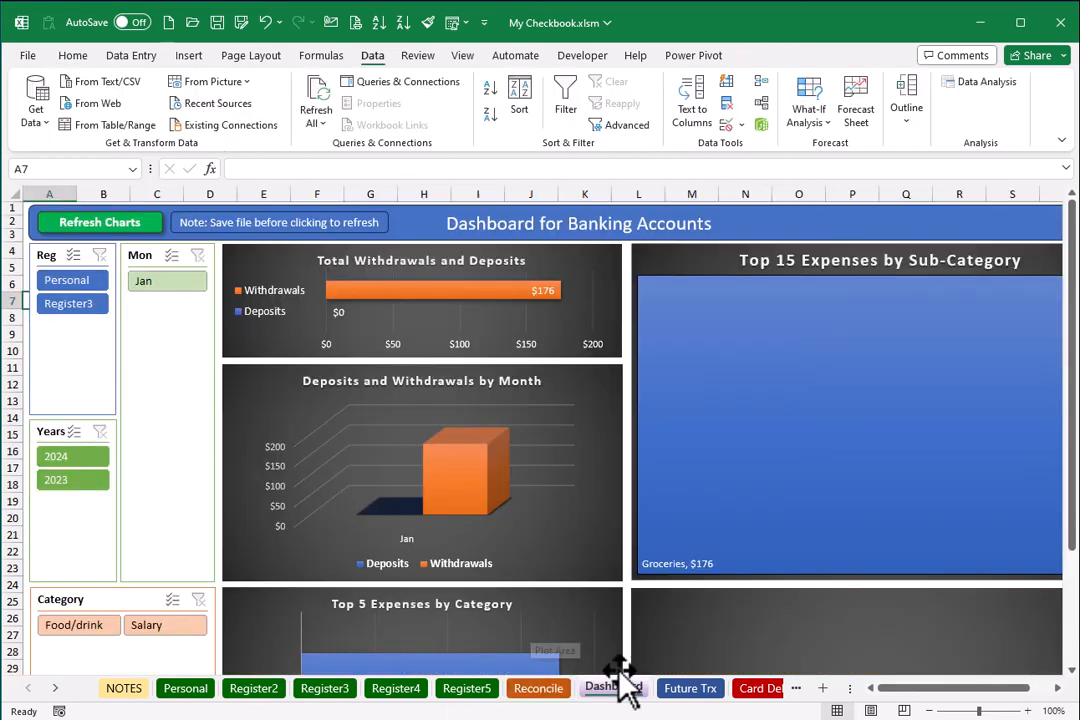
pyautogui.click(691, 688)
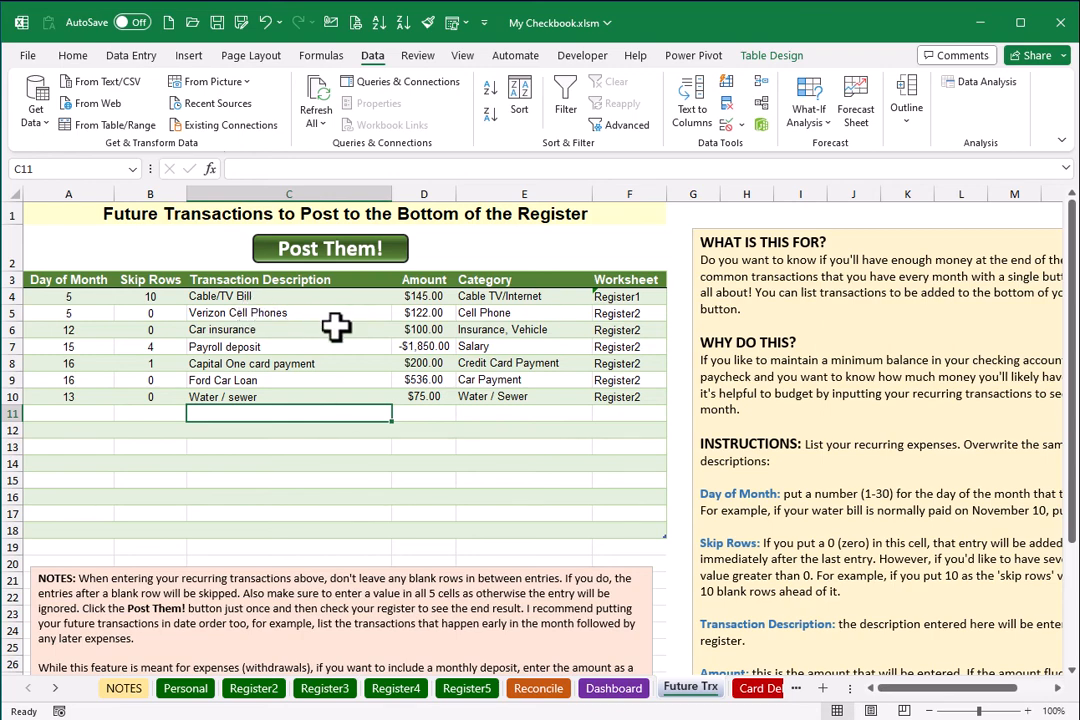
pyautogui.click(760, 688)
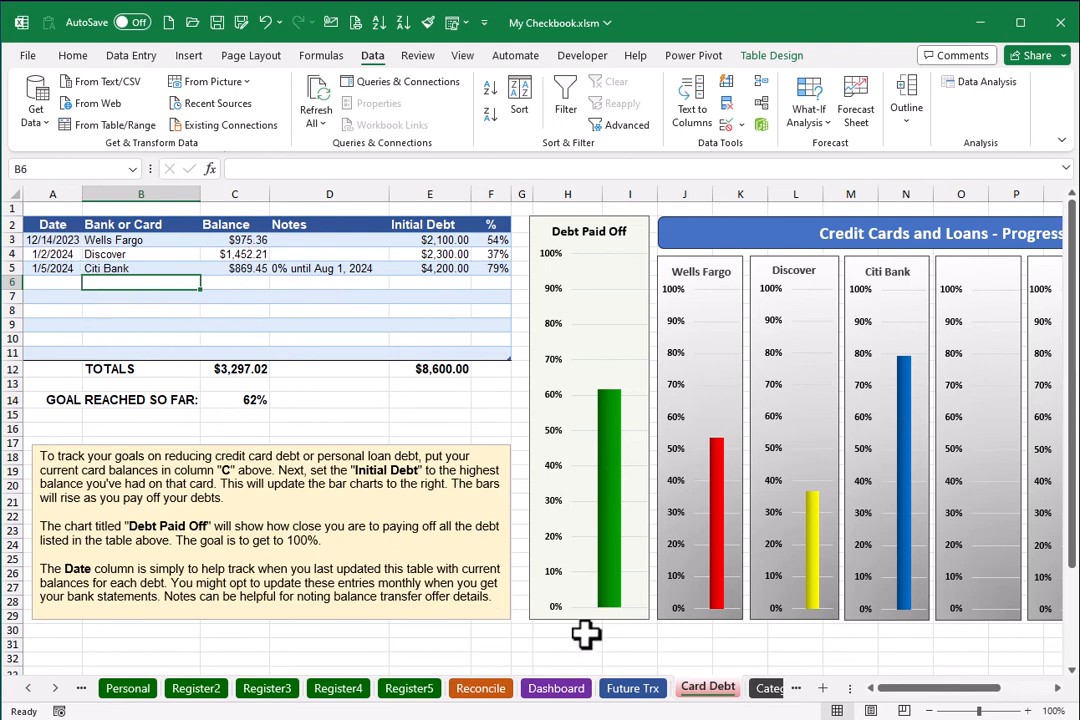
pyautogui.click(770, 690)
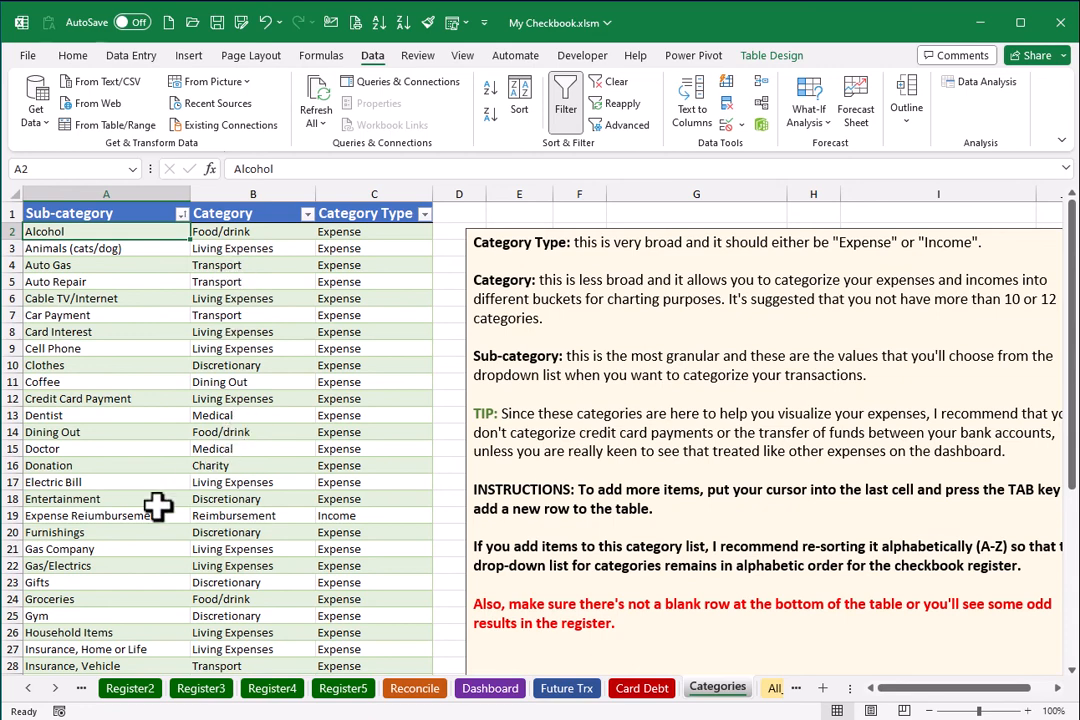
pyautogui.click(28, 690)
pyautogui.click(28, 690)
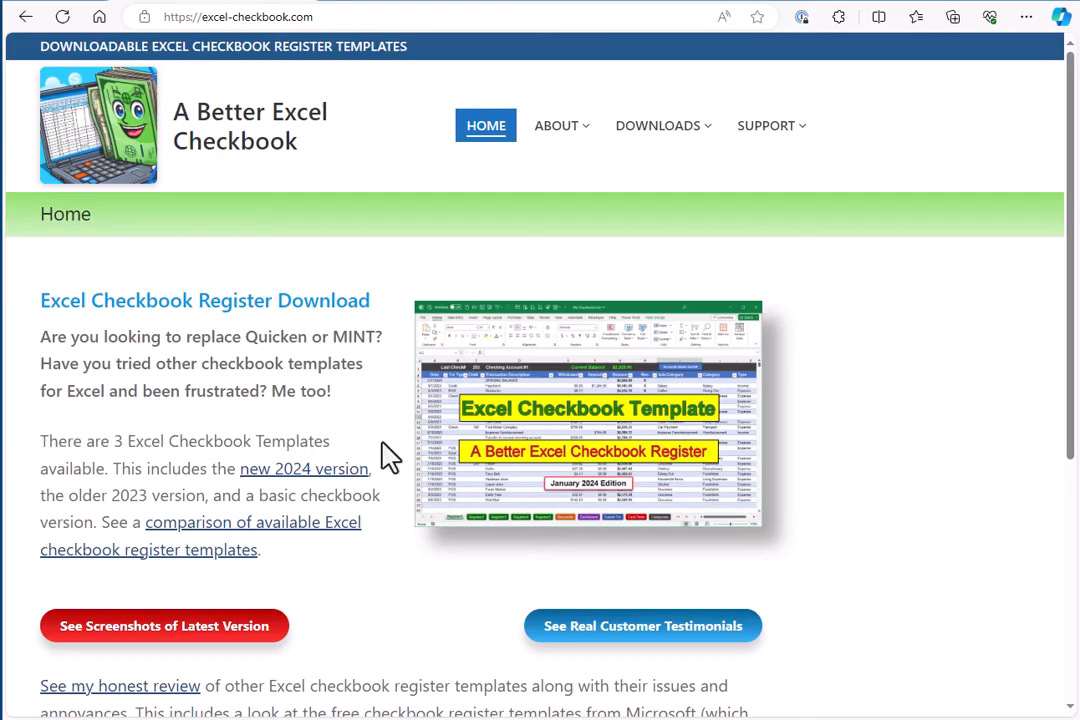
# Step: In the browser, open the 2024 version page on excel-checkbook.com and go to its download section
pyautogui.click(503, 457)
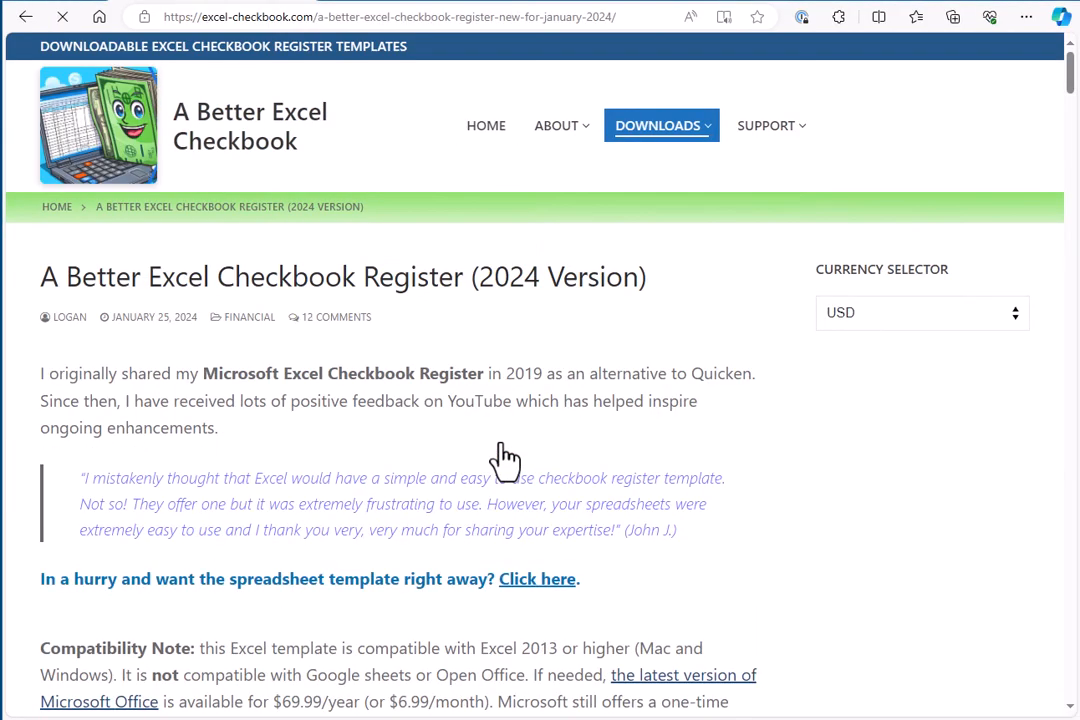
pyautogui.scroll(-2, 503, 455)
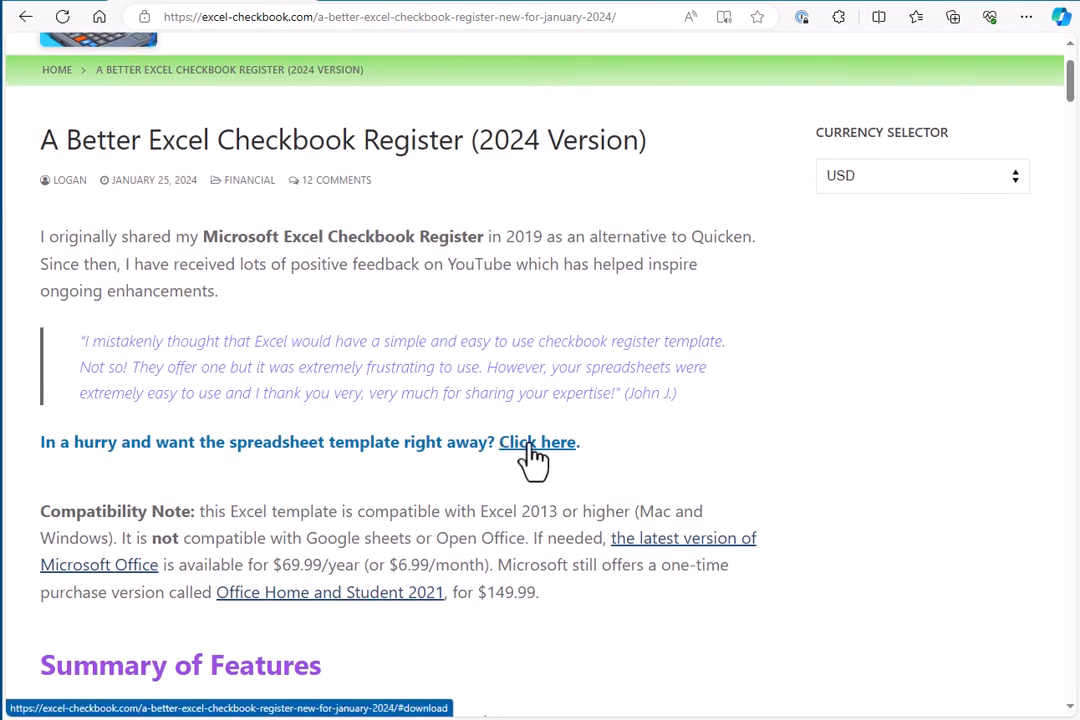
pyautogui.click(536, 455)
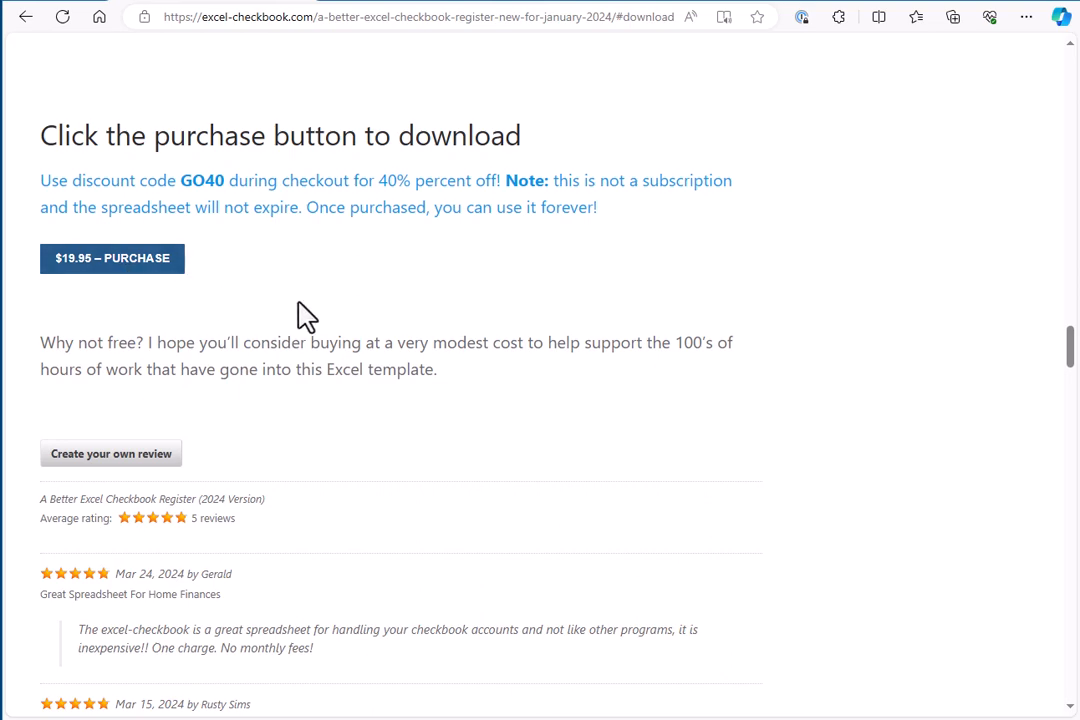
# Step: Return to the start of the 2024 version page and view the browser's recent downloads
pyautogui.hotkey('ctrl', 'Home')
pyautogui.hotkey('ctrl', 'j')
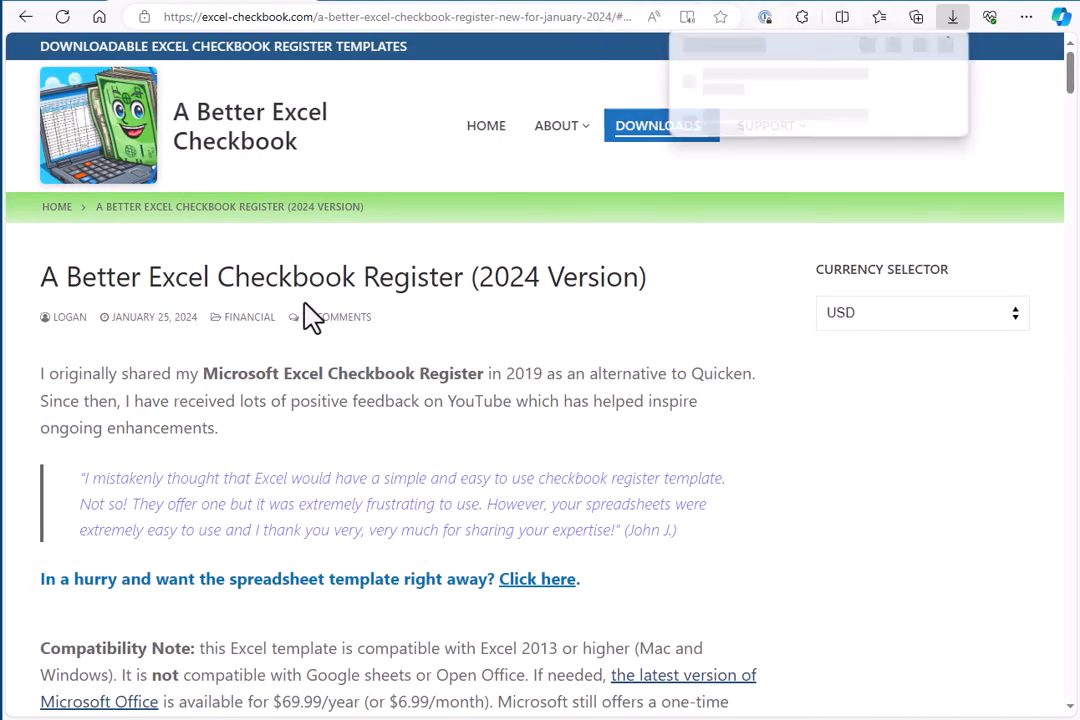
pyautogui.press('Escape')
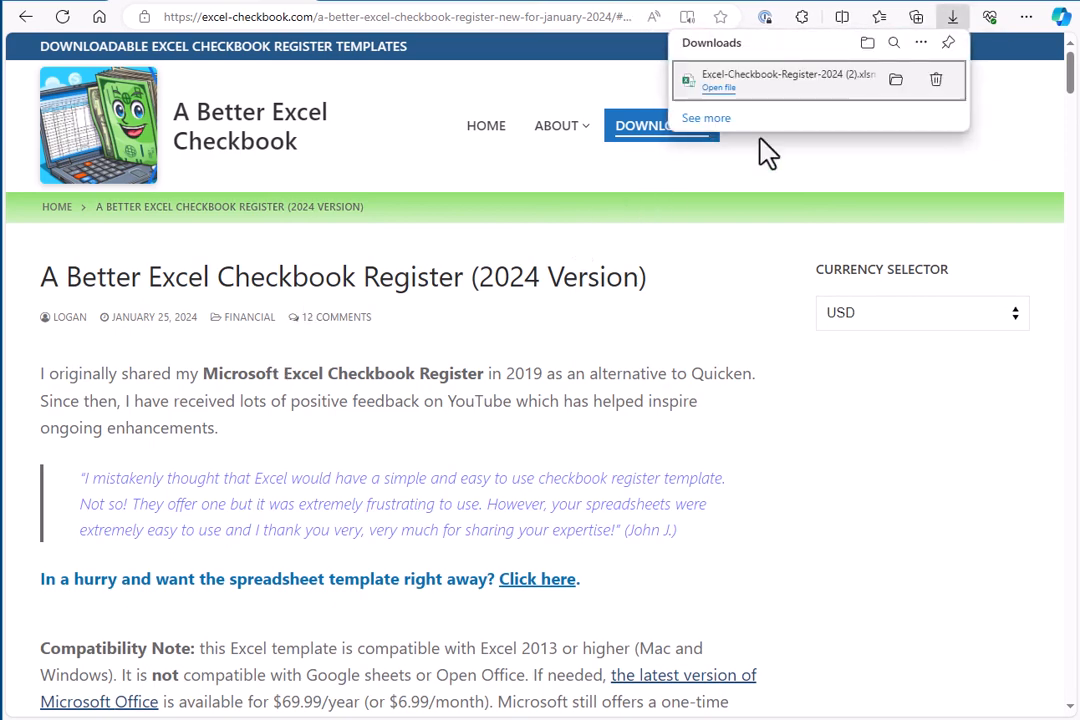
# Step: Open the folder holding the downloaded register and close the Excel-Checkbook-Register-2024.xlsm workbook without saving its changes
pyautogui.click(900, 92)
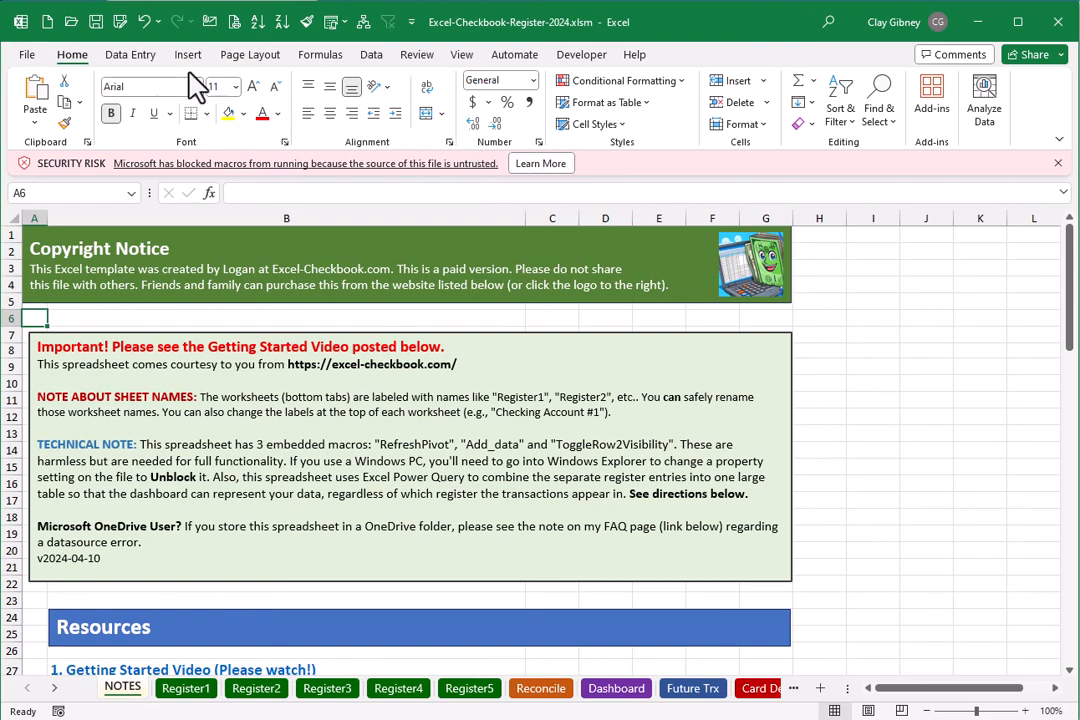
pyautogui.click(27, 56)
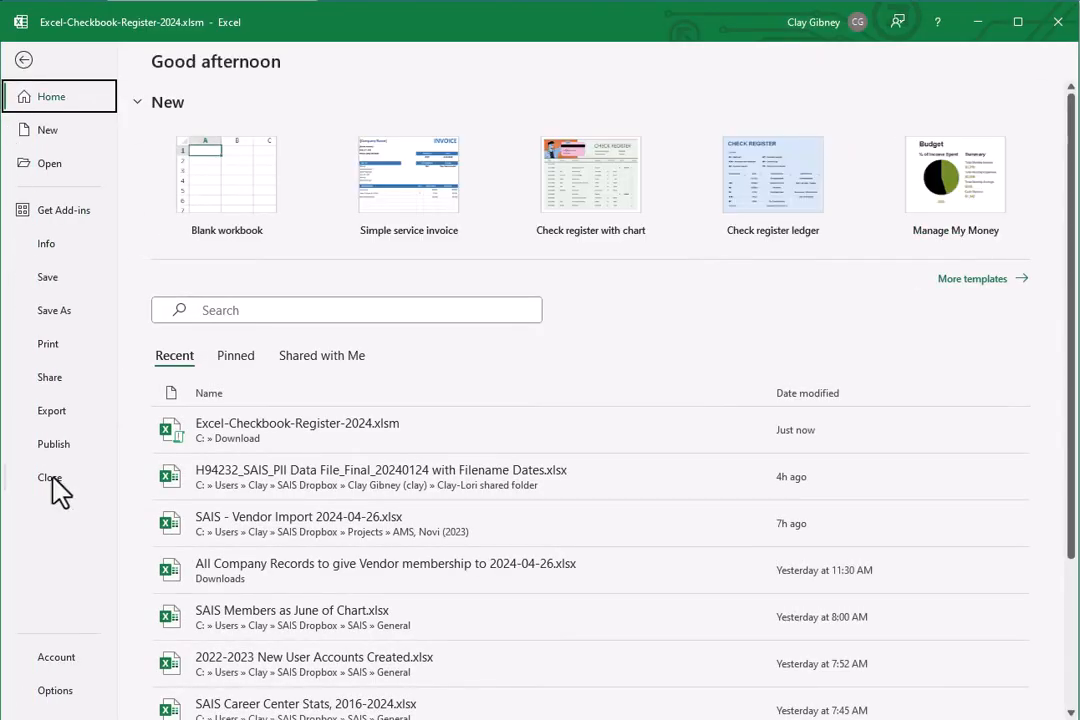
pyautogui.click(50, 477)
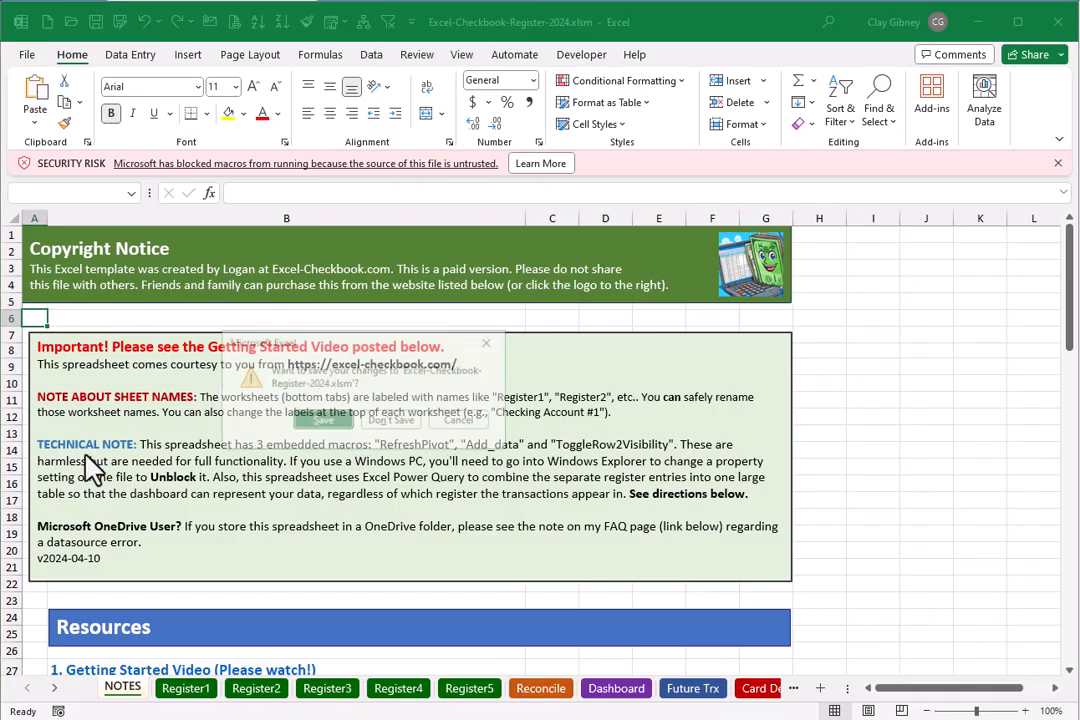
pyautogui.click(402, 424)
pyautogui.click(475, 408)
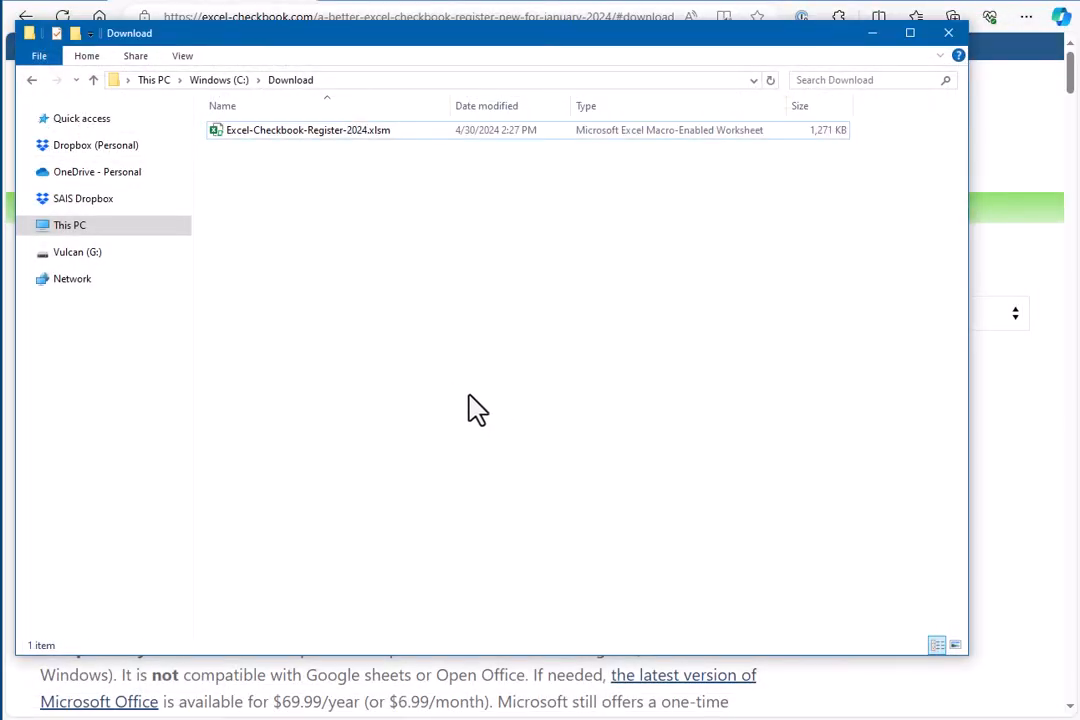
# Step: Unblock Excel-Checkbook-Register-2024.xlsm in the file's properties in the Download folder and apply the setting
pyautogui.rightClick(334, 139)
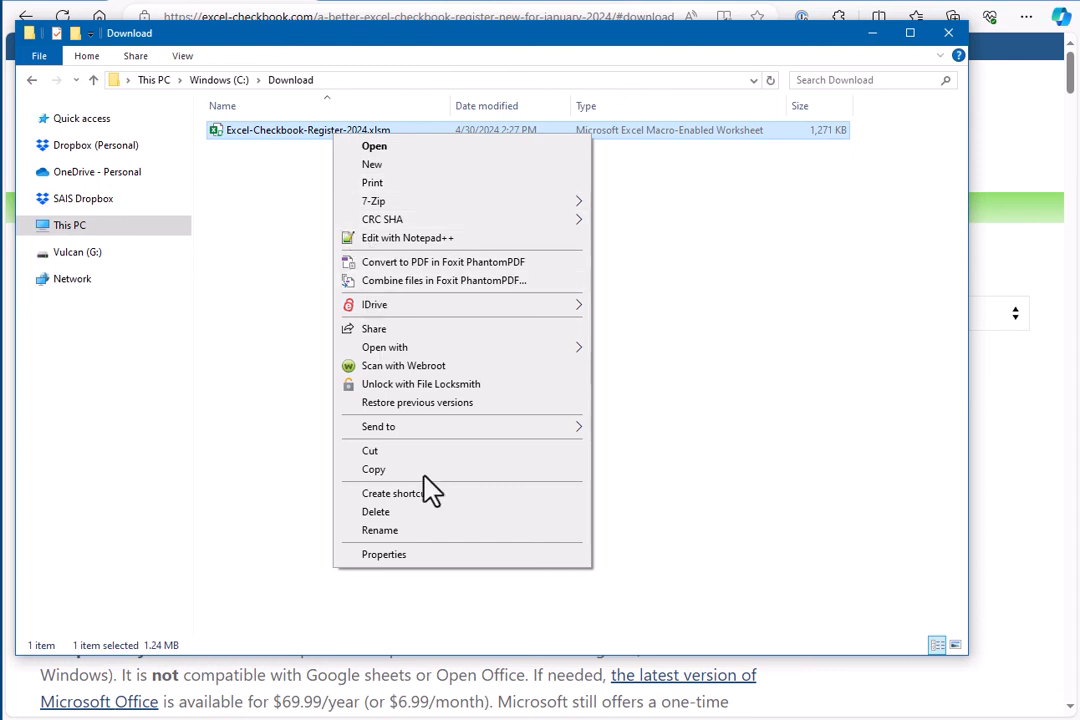
pyautogui.click(459, 560)
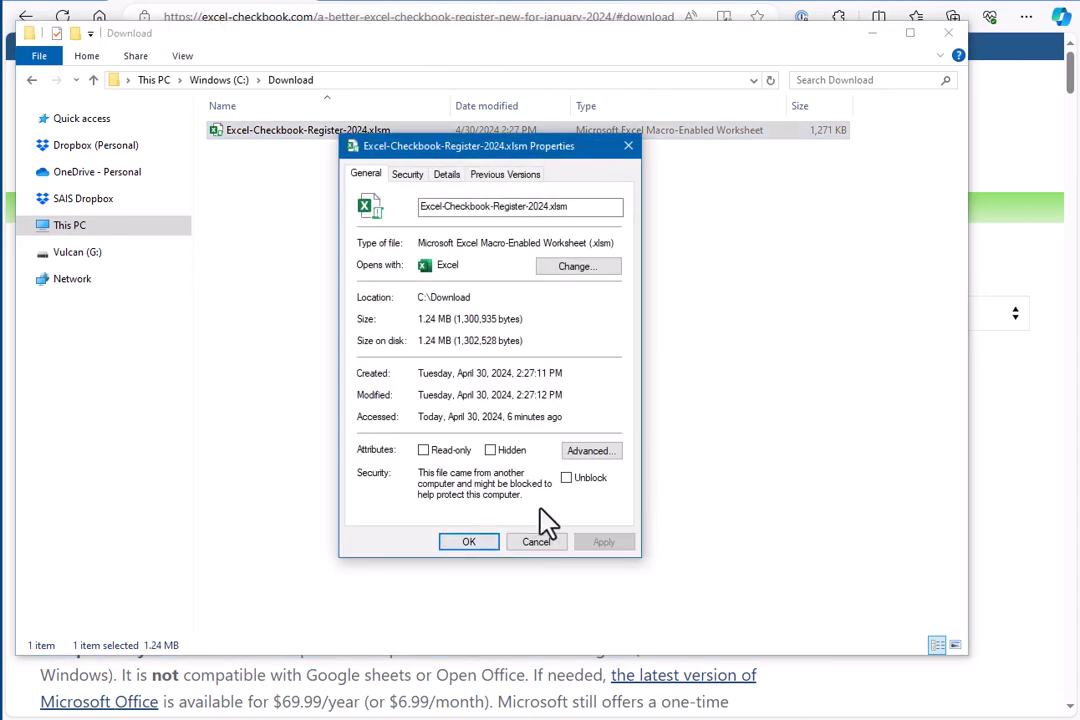
pyautogui.click(567, 478)
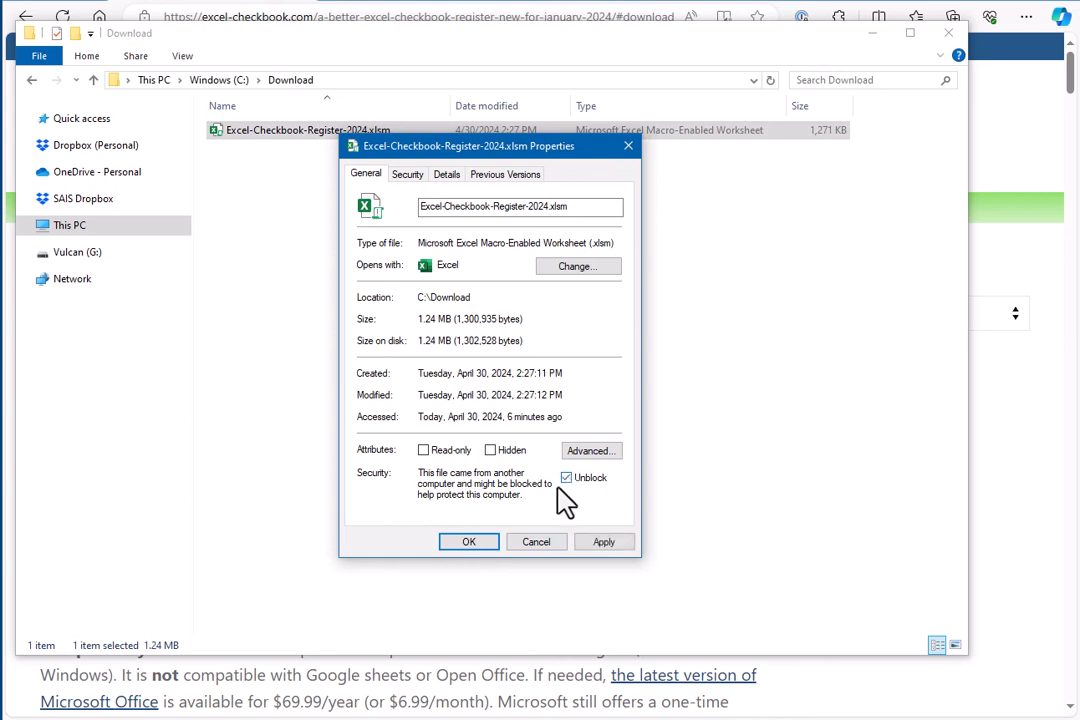
pyautogui.click(469, 542)
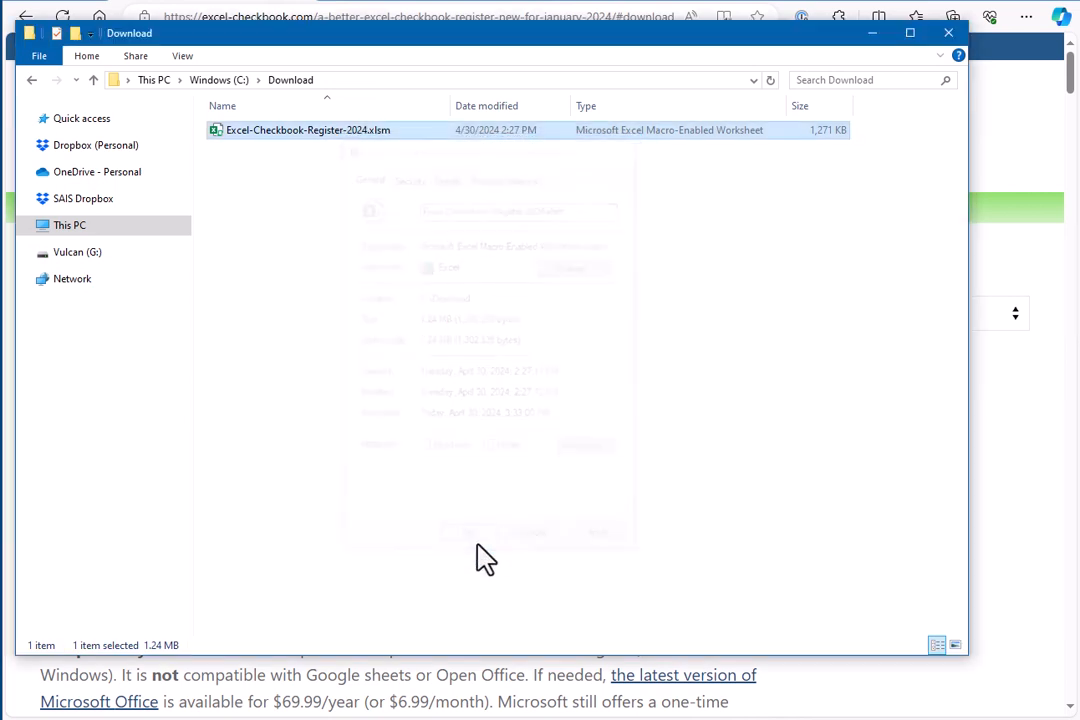